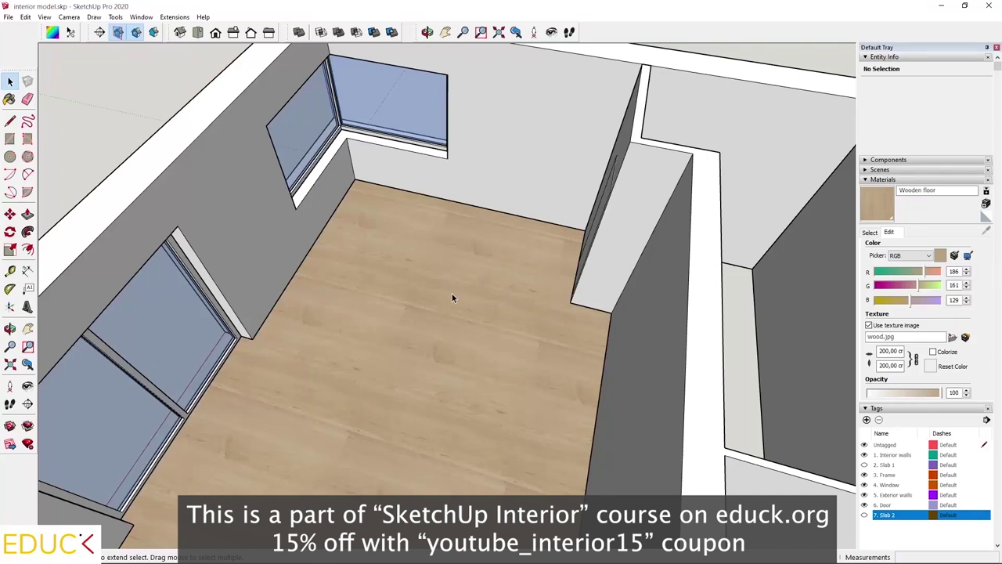
Step: Open the dimensions folder inside SketchUp_Interior_Materials in File Explorer
key("alt+Tab")
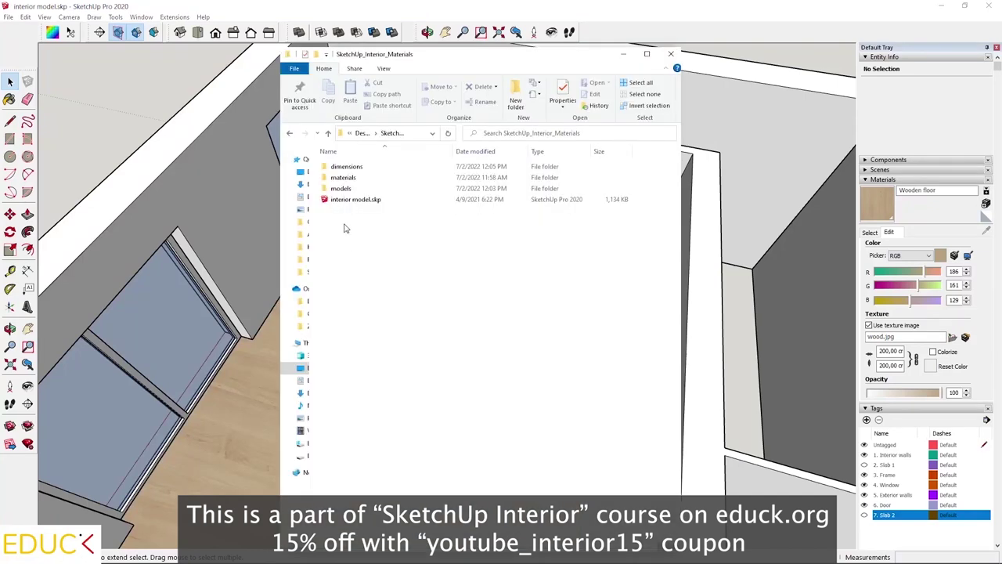
double_click(339, 167)
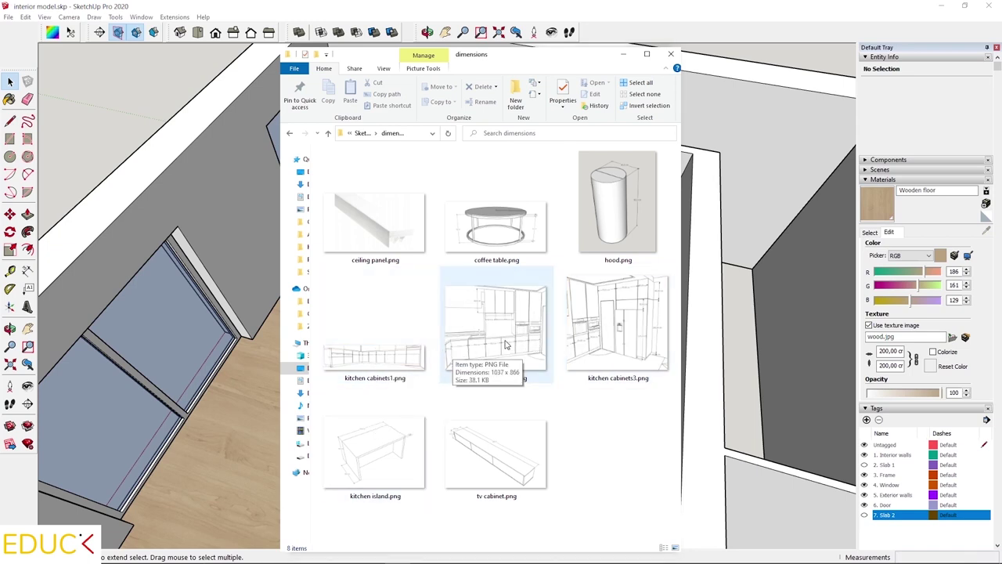
Step: View kitchen cabinets2.png in Photos and browse the next reference drawings
double_click(506, 345)
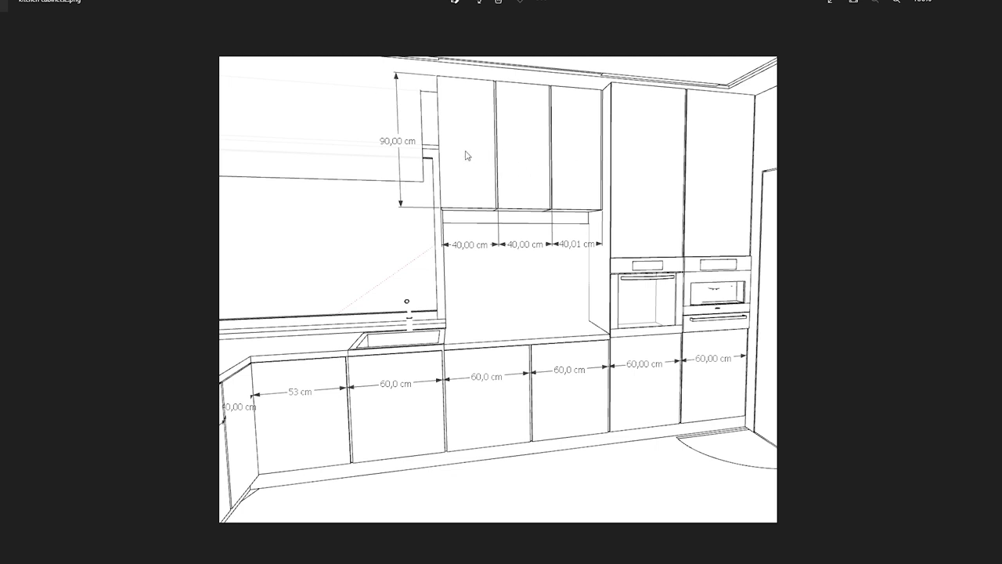
key("Right")
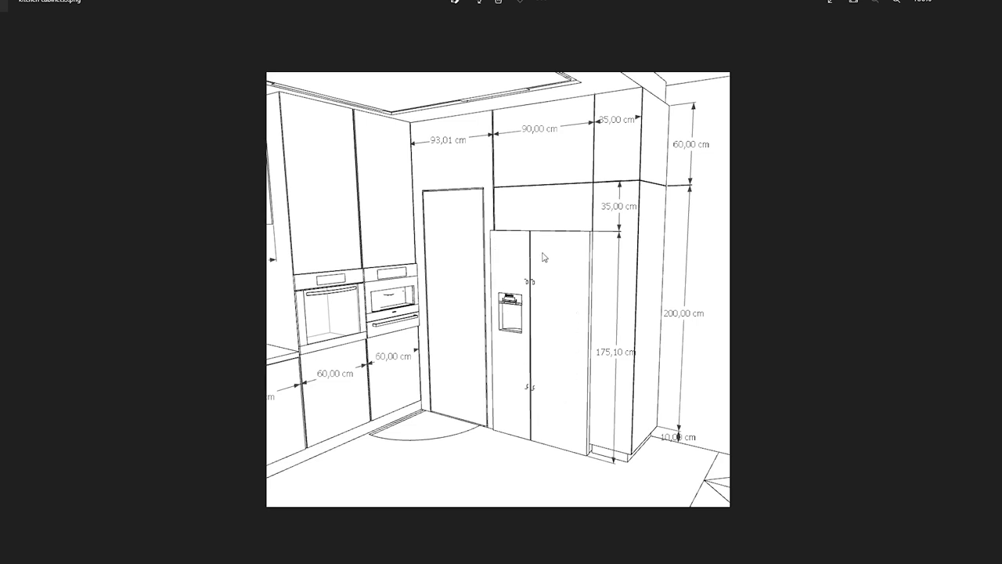
key("Right")
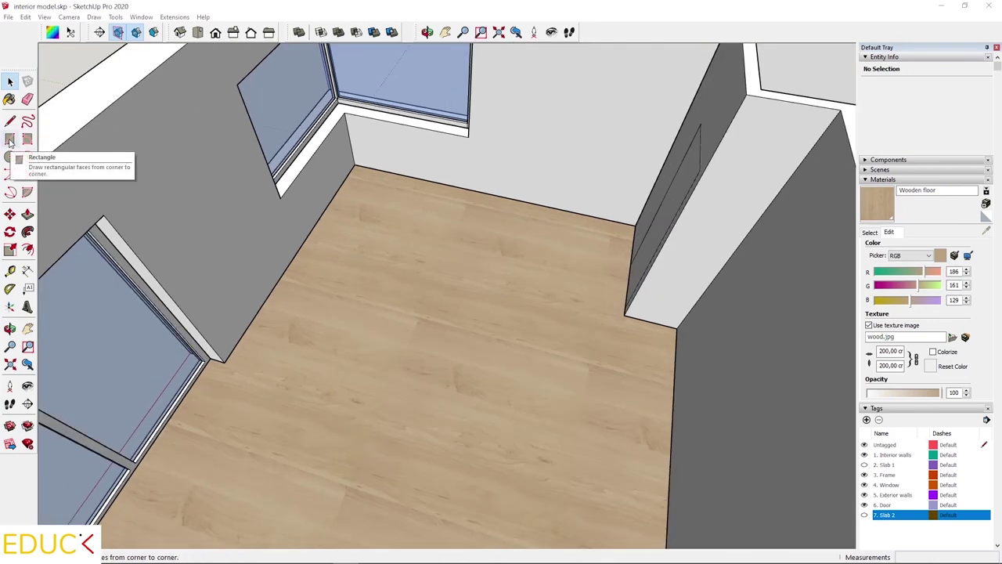
Step: Draw a 60 × 60 square on the floor near the room corner and zoom in on it
left_click(9, 139)
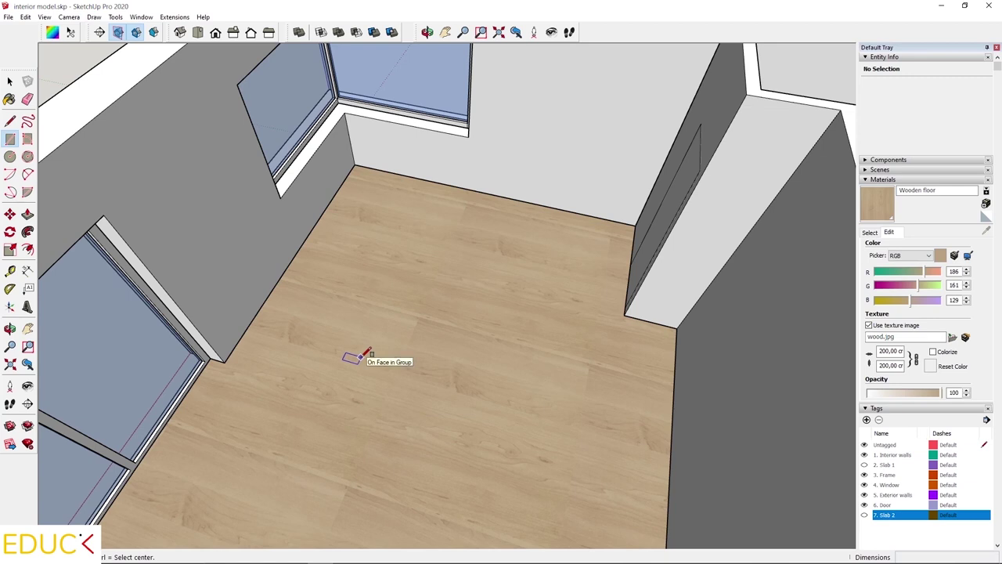
left_click(365, 351)
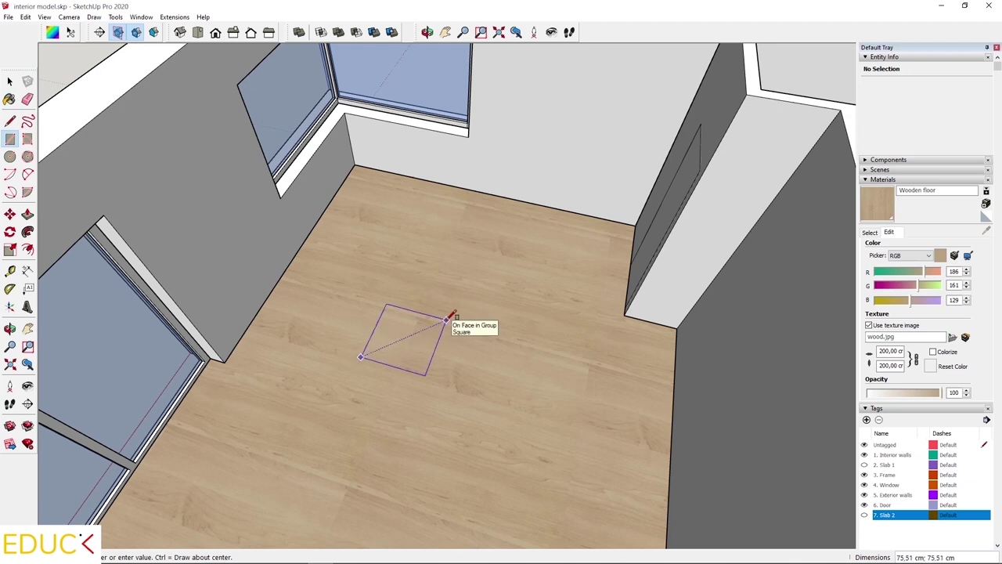
type("60;60")
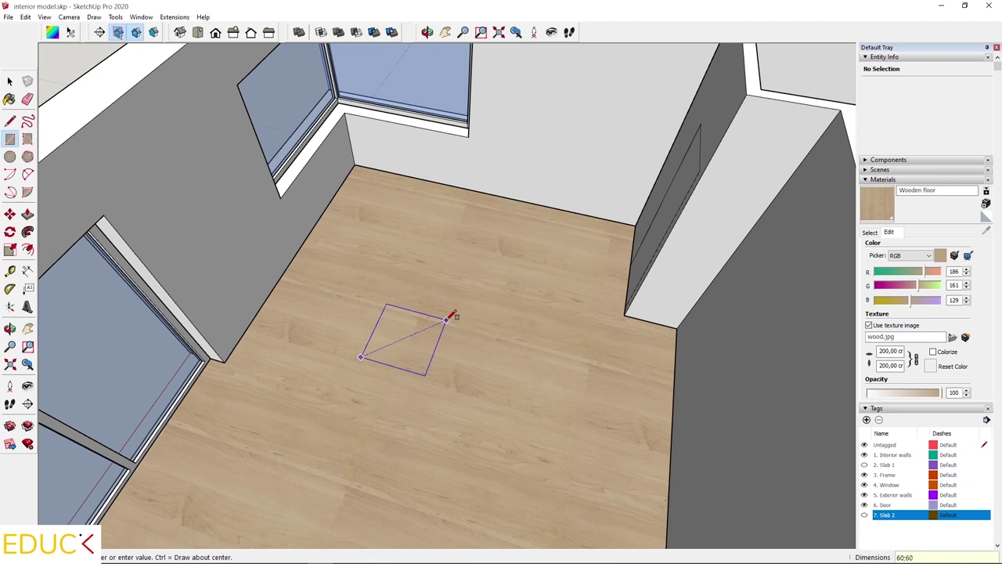
key("Return")
scroll(452, 315, "down", 3)
middle_click_drag(439, 316, 372, 260)
scroll(399, 292, "up", 4)
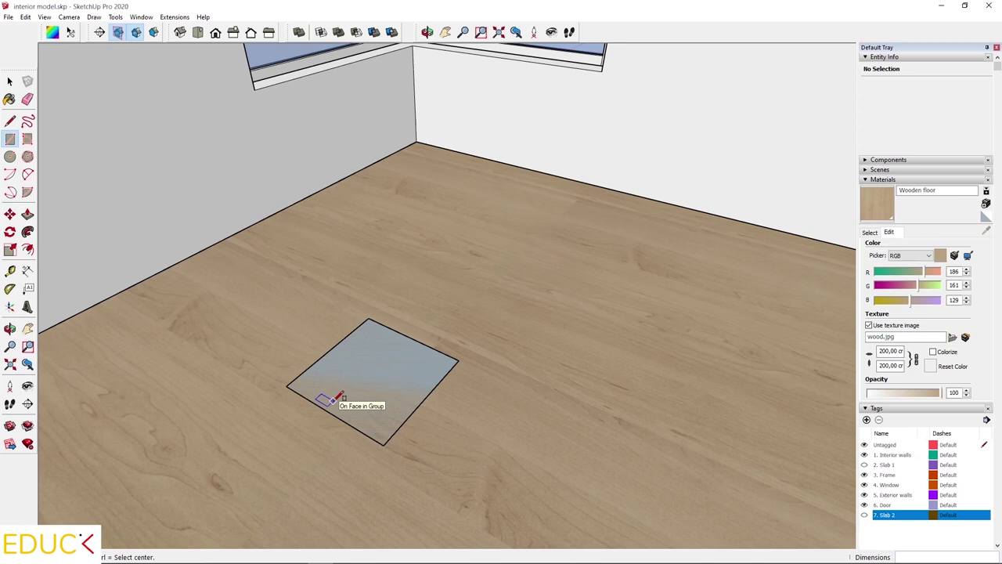
Step: Push/pull the floor square up 72 cm into the cabinet box
left_click(27, 214)
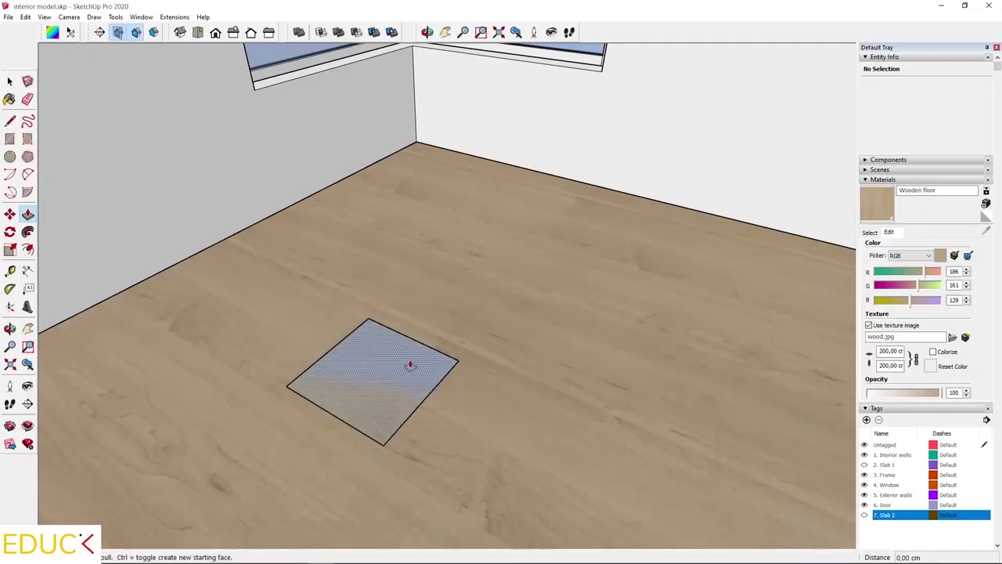
left_click(404, 360)
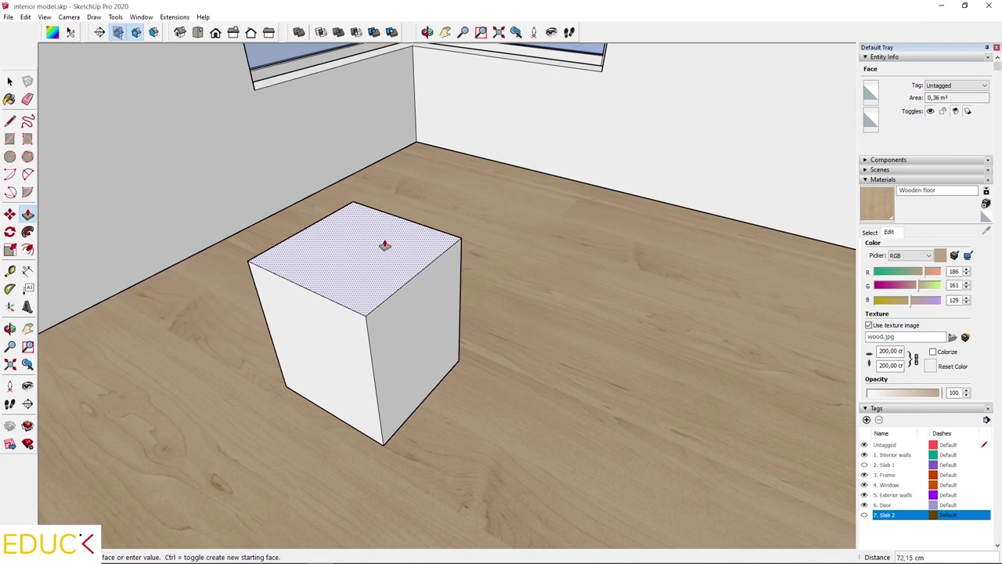
type("72")
key("Return")
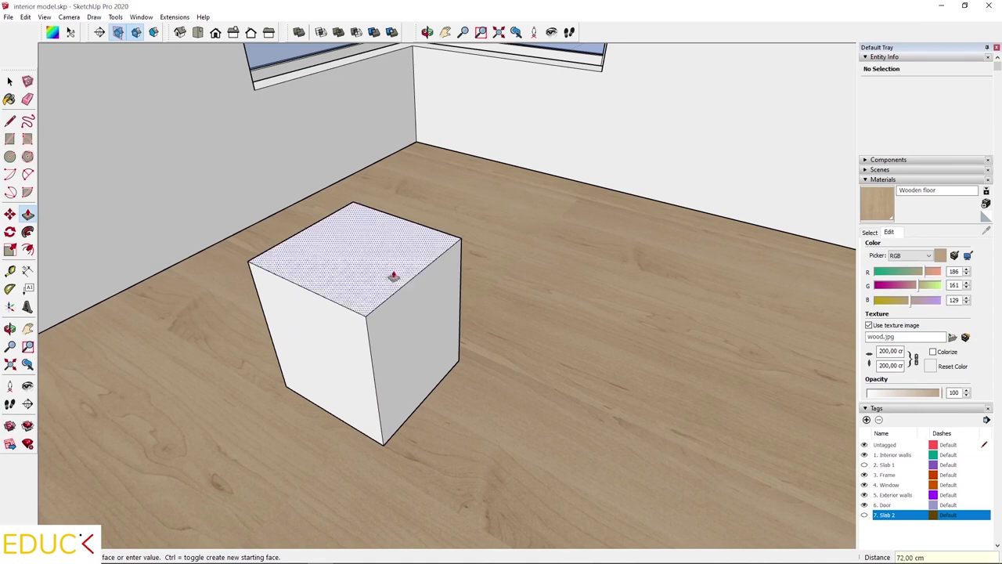
scroll(389, 340, "up", 2)
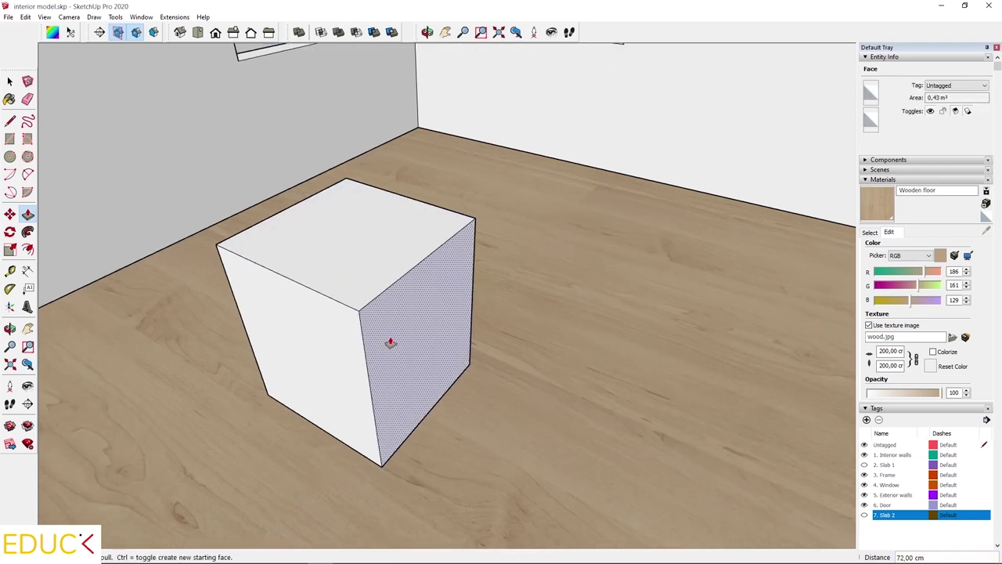
Step: Check the kitchen cabinet reference image, then minimize it to return to the model
key("alt+Tab")
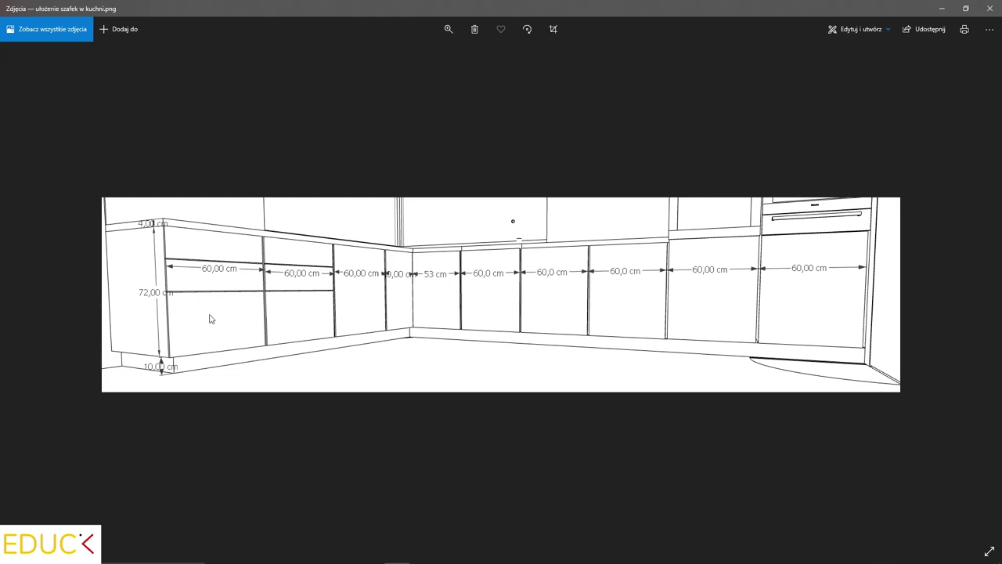
left_click(942, 11)
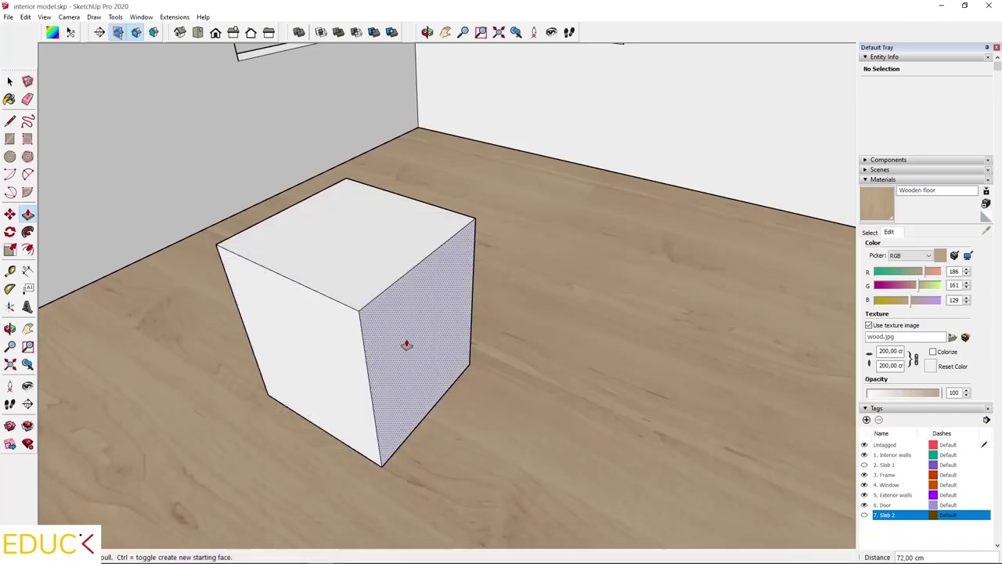
scroll(406, 344, "up", 3)
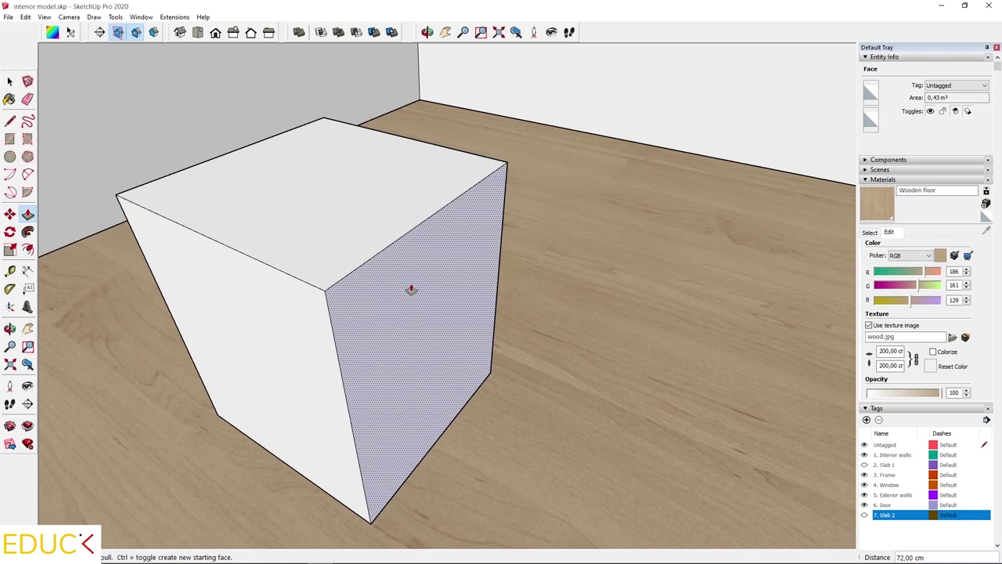
Step: Pull a separate 1 cm thick slab out of the box's side face
left_click(403, 289)
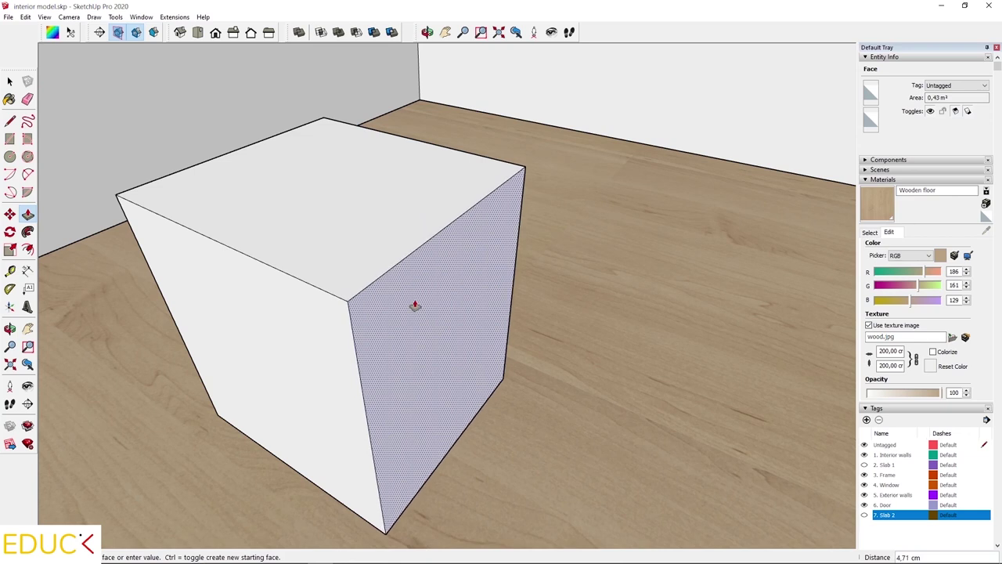
left_click(416, 304)
scroll(396, 307, "up", 3)
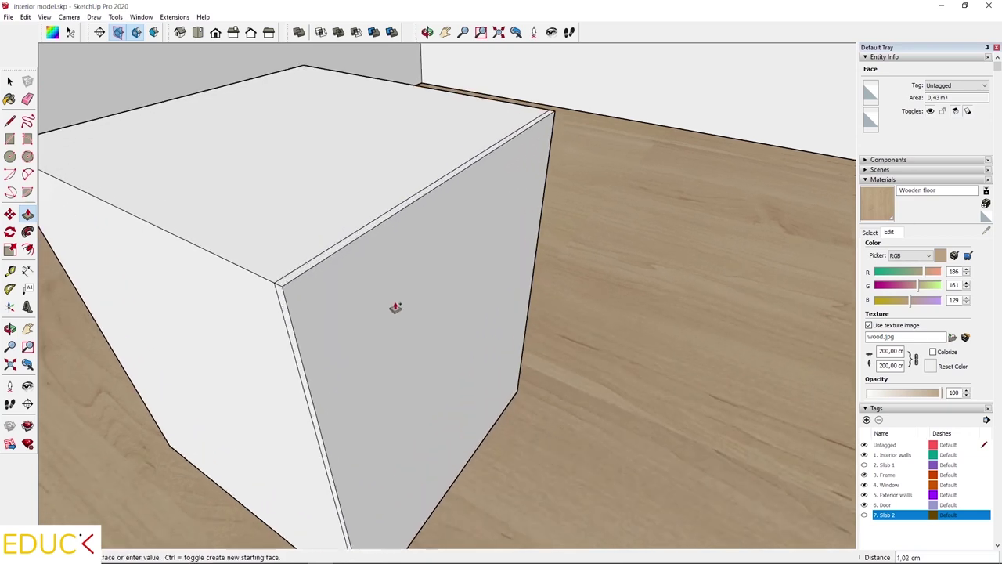
left_click(395, 307)
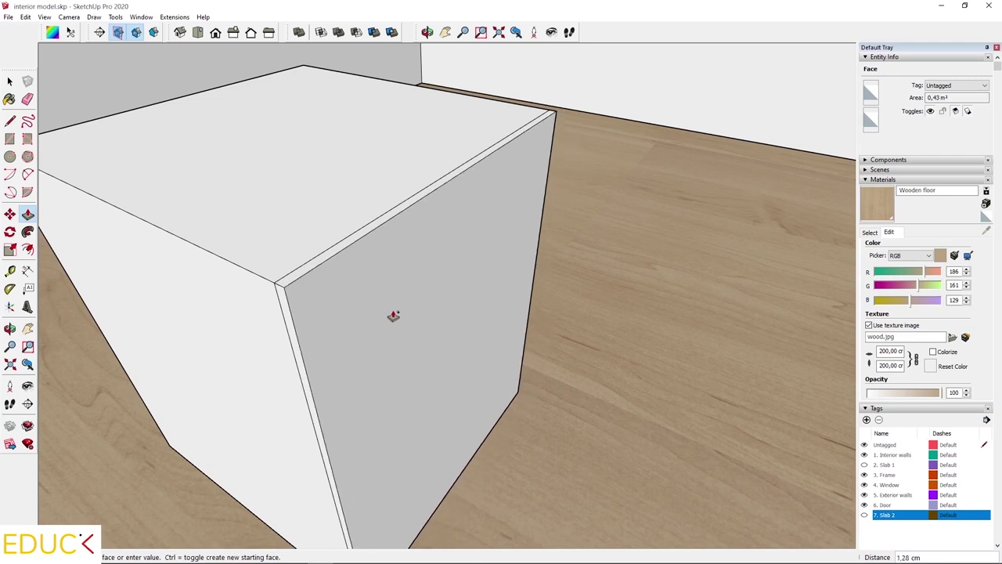
left_click(394, 316)
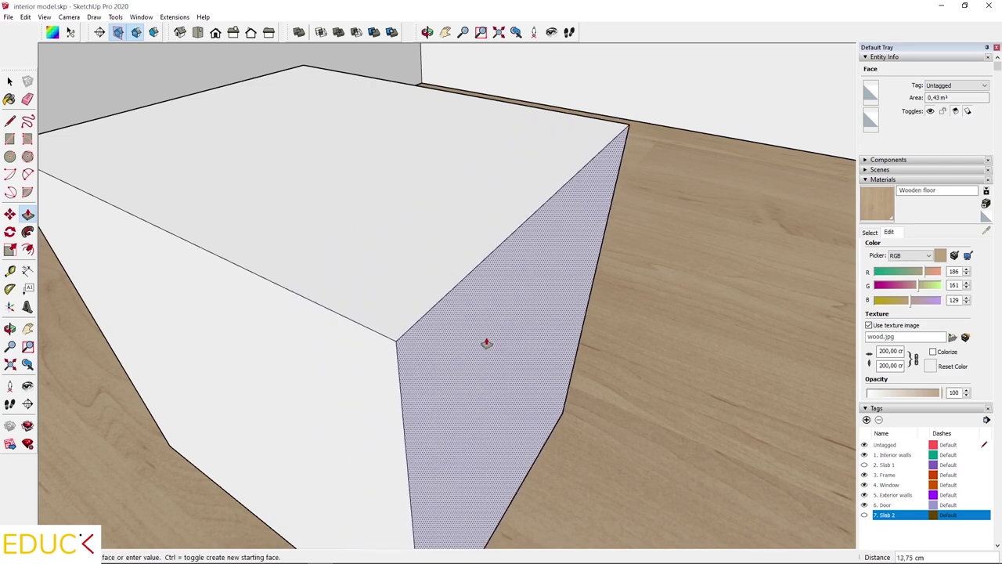
key("Escape")
left_click(491, 343)
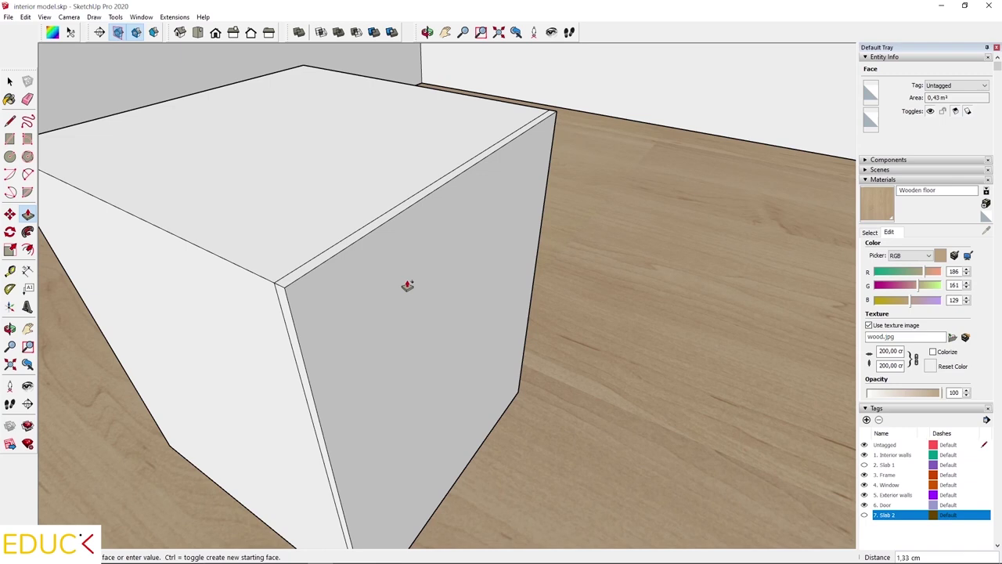
type("1")
key("Return")
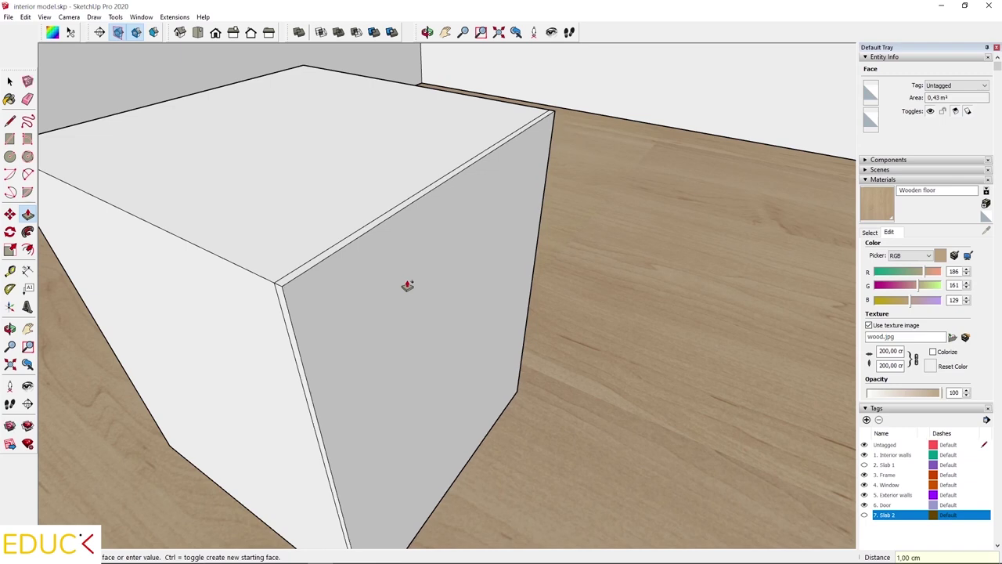
Step: Recess the thin strip along the top front edge by 0,25 cm
middle_click_drag(407, 286, 262, 266)
scroll(260, 223, "up", 3)
scroll(264, 213, "up", 2)
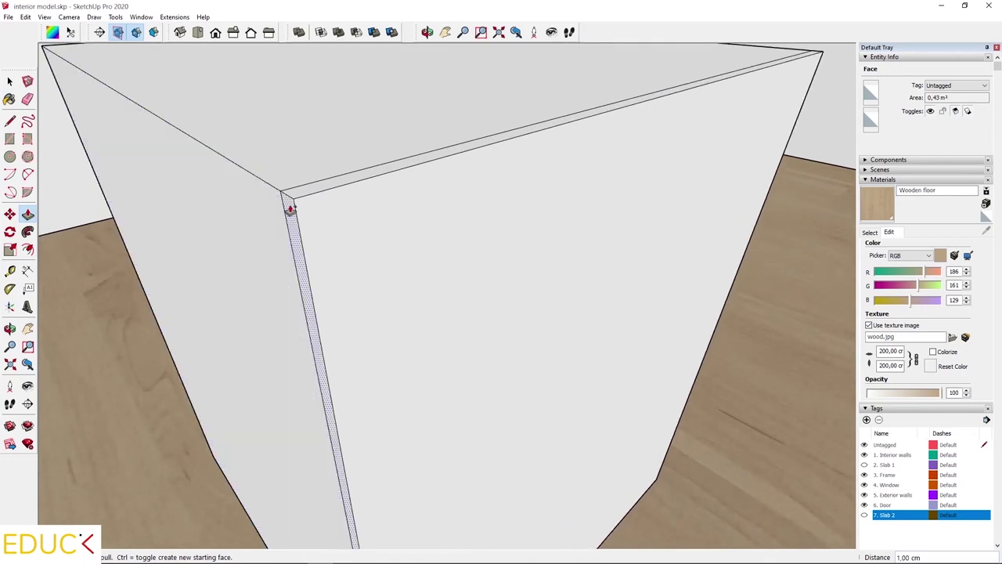
left_click(289, 210)
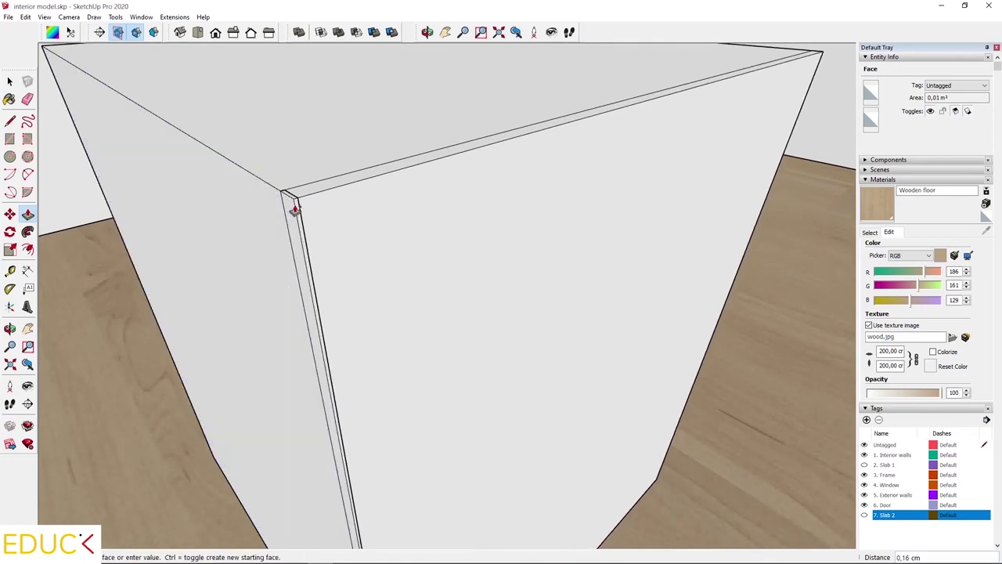
left_click(296, 209)
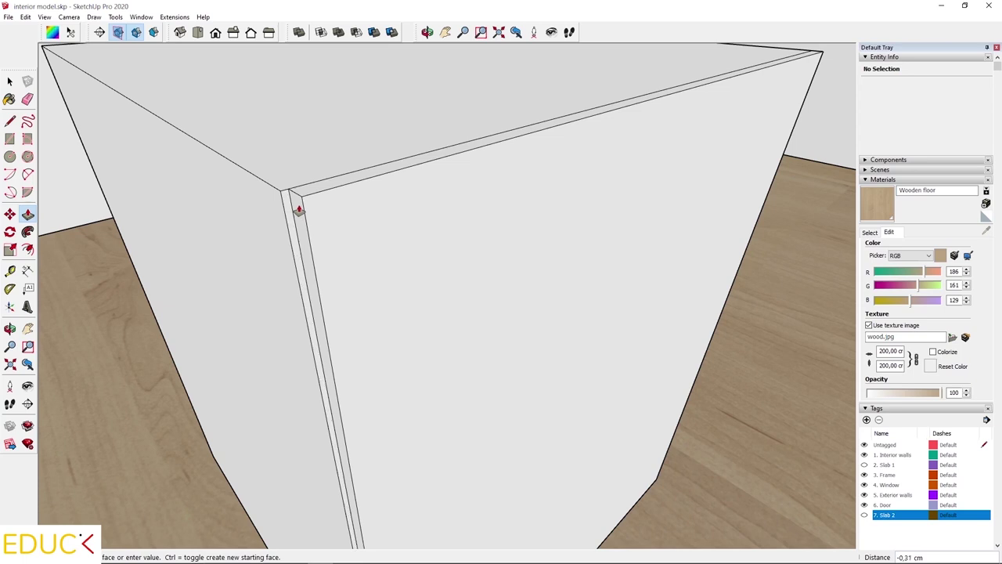
type("0")
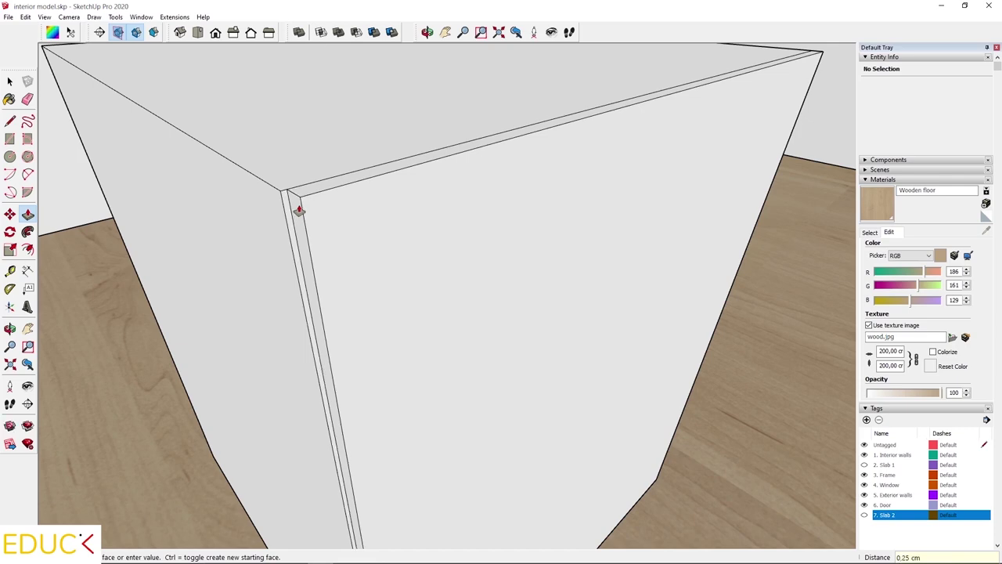
key("Return")
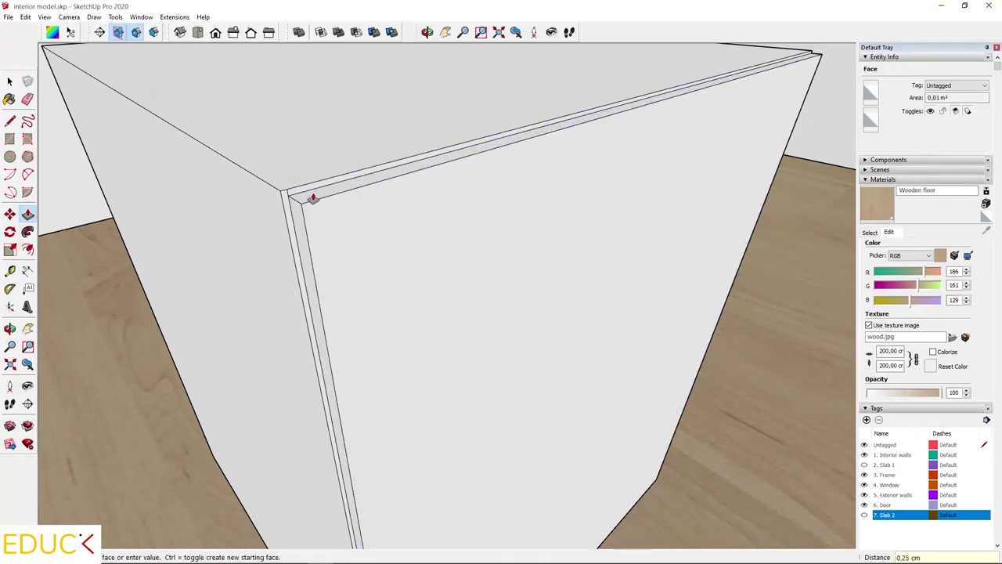
Step: Orbit and zoom to inspect the box's front face and recessed corner
middle_click_drag(313, 197, 336, 217)
key("p")
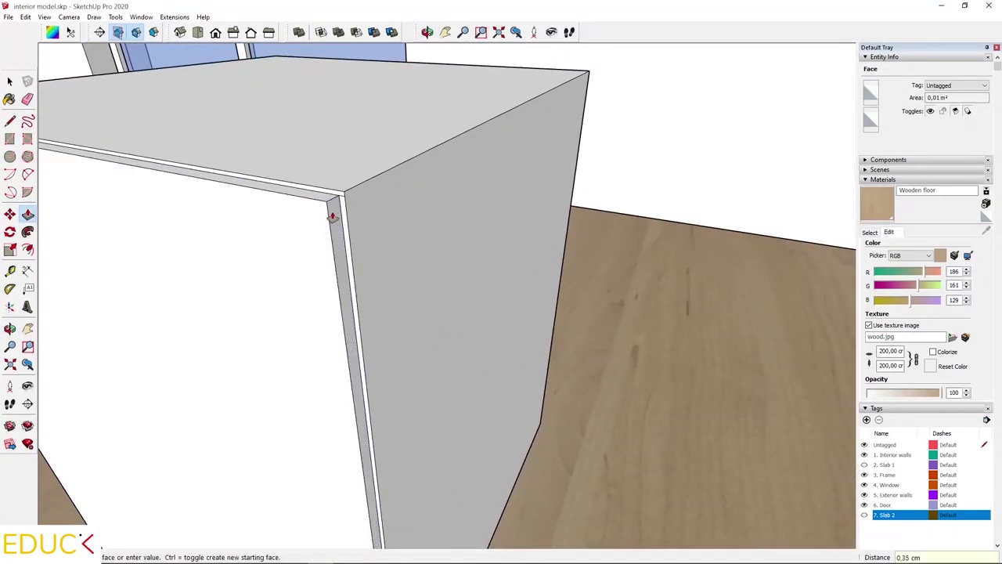
middle_click_drag(532, 94, 398, 203)
scroll(440, 218, "up", 10)
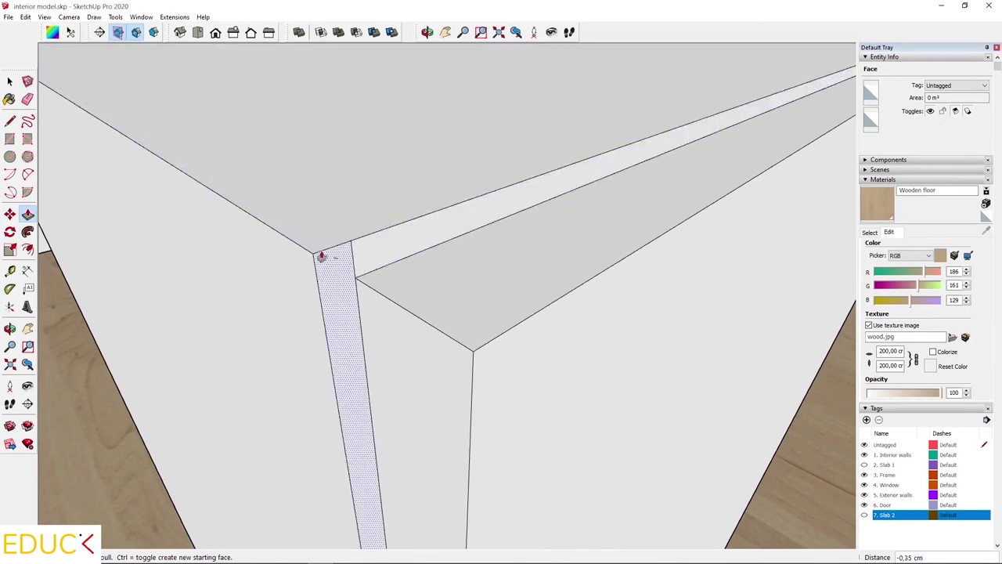
Step: Erase the leftover short edge at the gap strip's corner
left_click(27, 99)
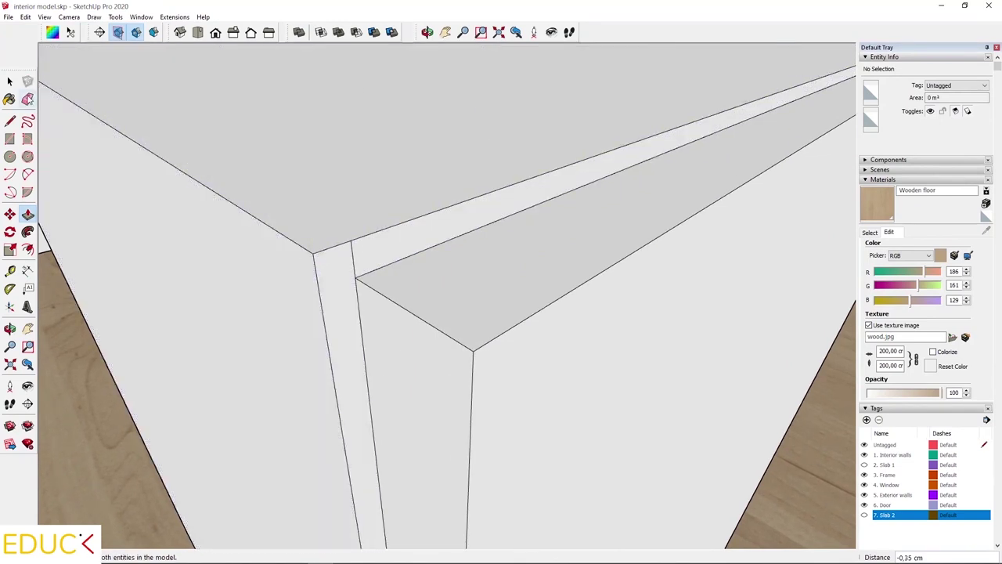
left_click(354, 257)
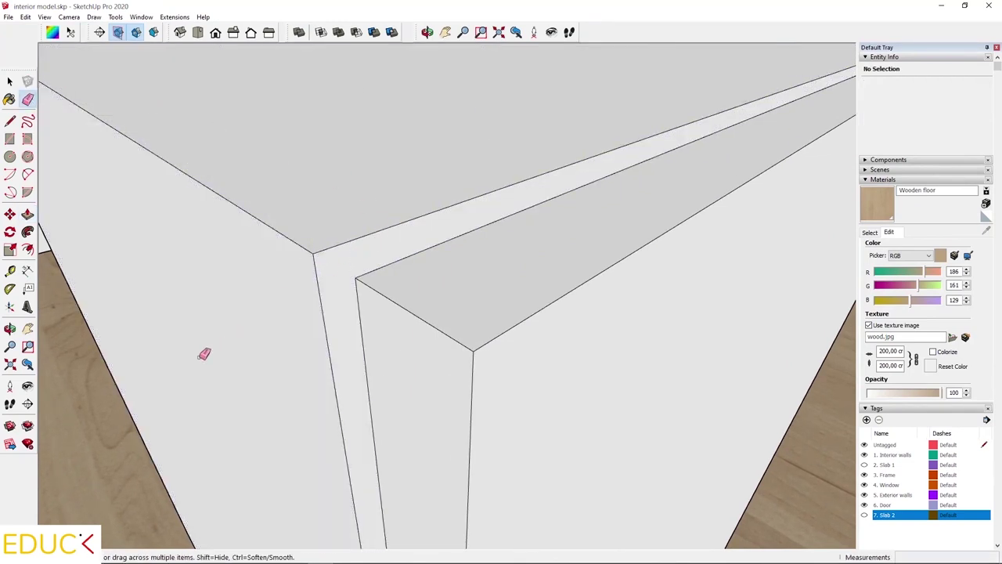
scroll(149, 380, "down", 5)
mouse_move(566, 206)
middle_mouse_down()
mouse_move(395, 253)
mouse_move(112, 246)
mouse_move(409, 214)
middle_mouse_up()
scroll(410, 215, "up", 5)
scroll(412, 216, "up", 2)
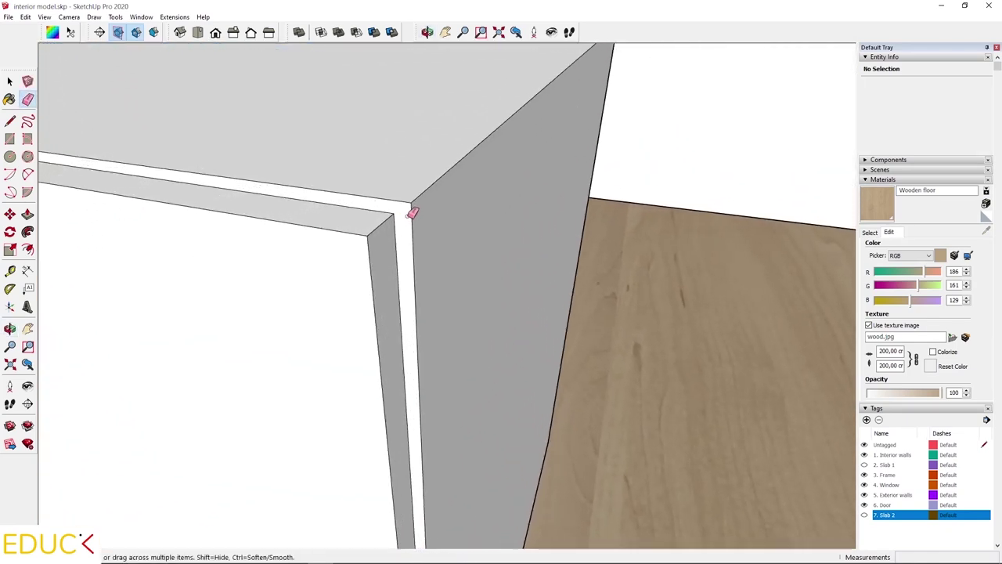
scroll(540, 193, "down", 4)
scroll(545, 192, "down", 5)
middle_click_drag(376, 235, 775, 226)
Step: Select the entire cabinet box and make it a group
key("space")
scroll(252, 181, "down", 2)
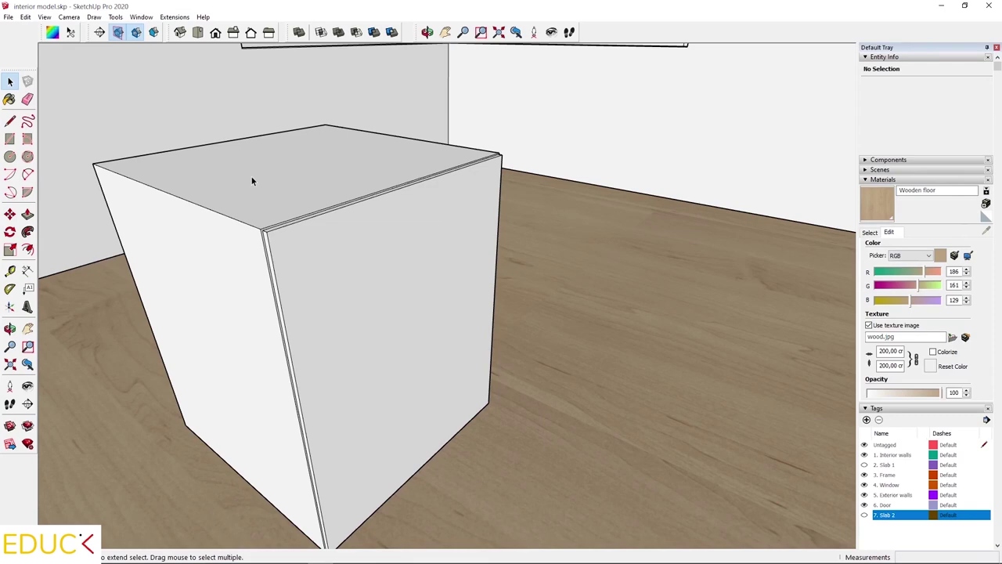
triple_click(252, 181)
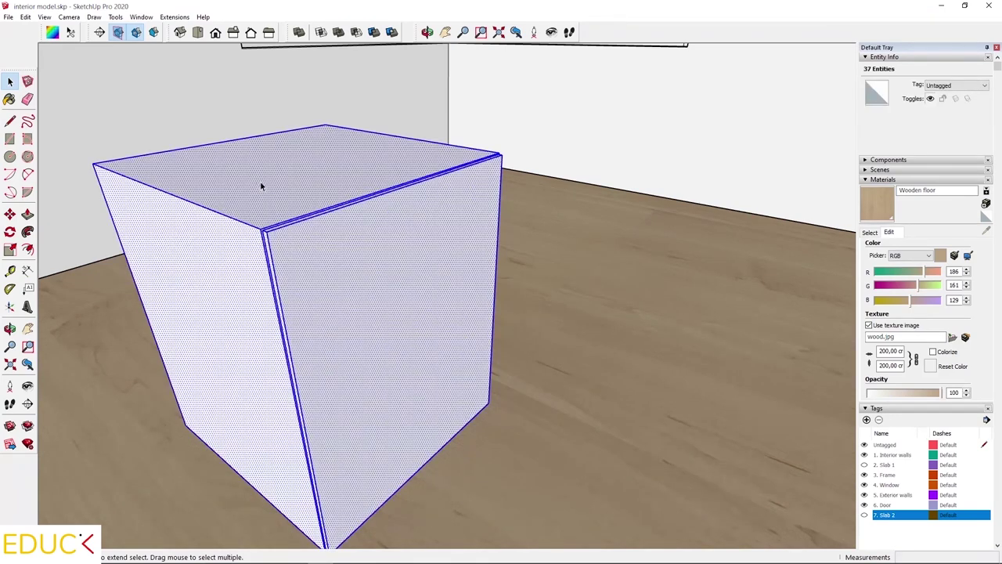
right_click(287, 179)
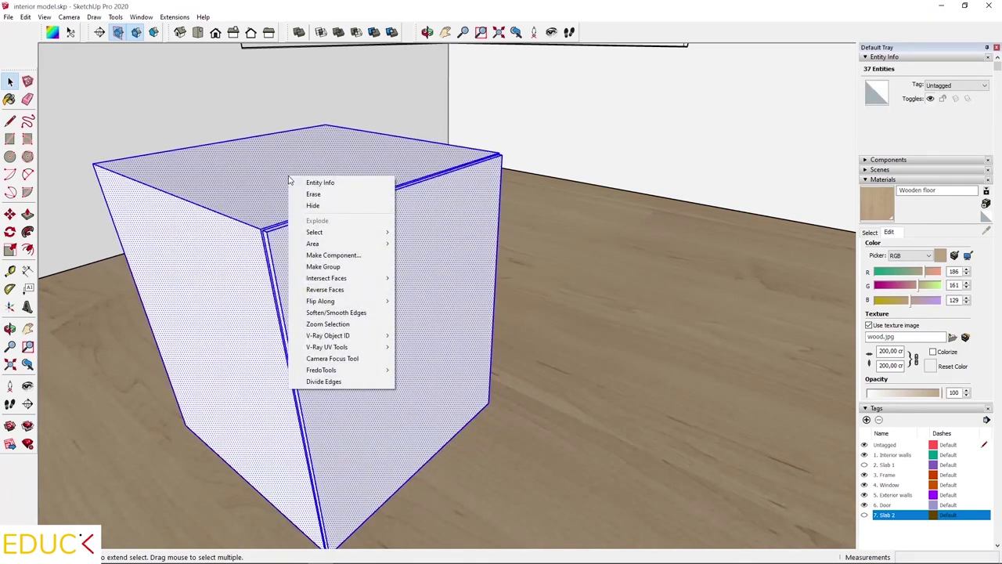
left_click(349, 267)
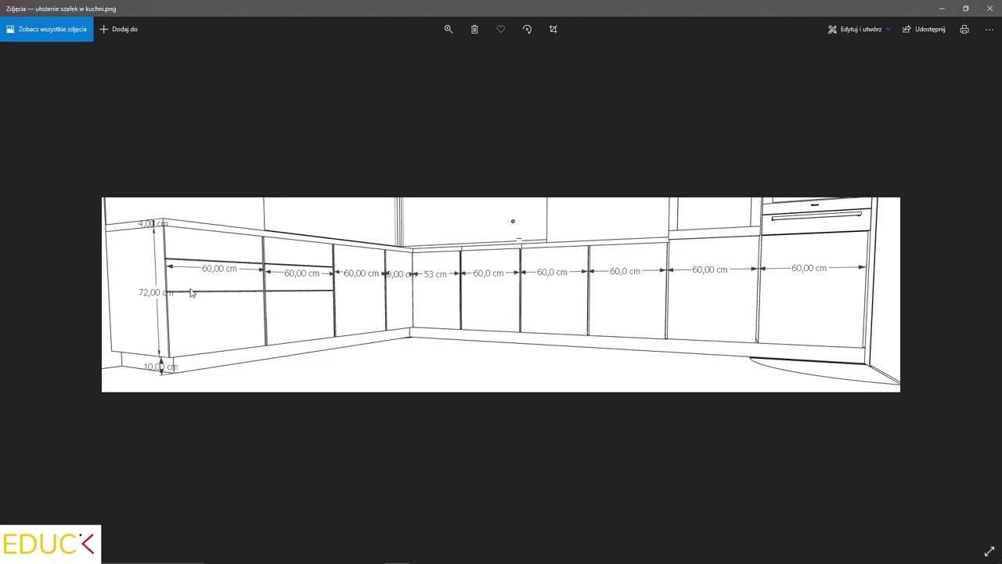
Step: Minimize the kitchen layout drawing in Photos to return to SketchUp
left_click(941, 11)
Step: Copy the cabinet box group and place the copy on the floor beside the original
scroll(259, 217, "up", 2)
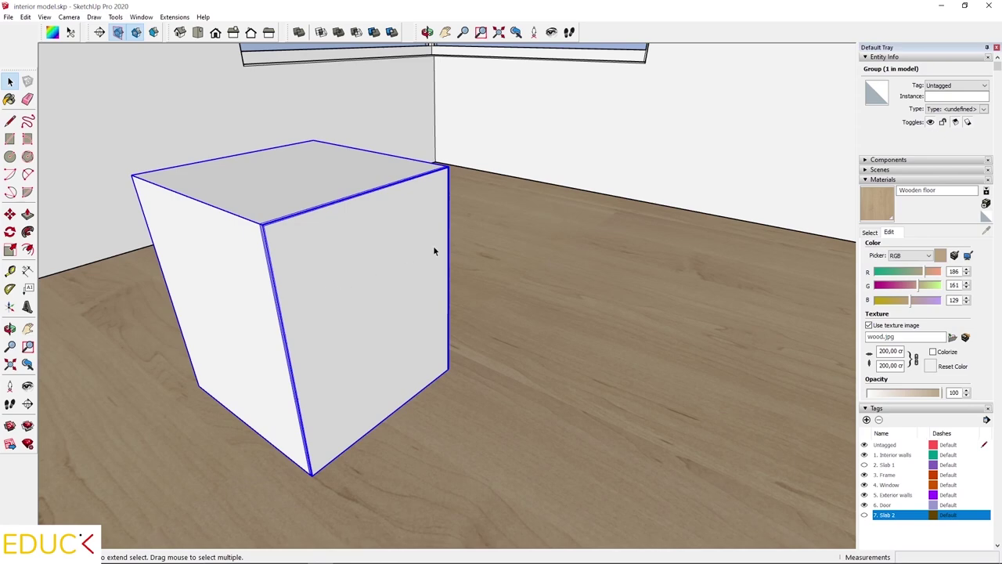
scroll(407, 254, "down", 3)
middle_click_drag(386, 258, 296, 268)
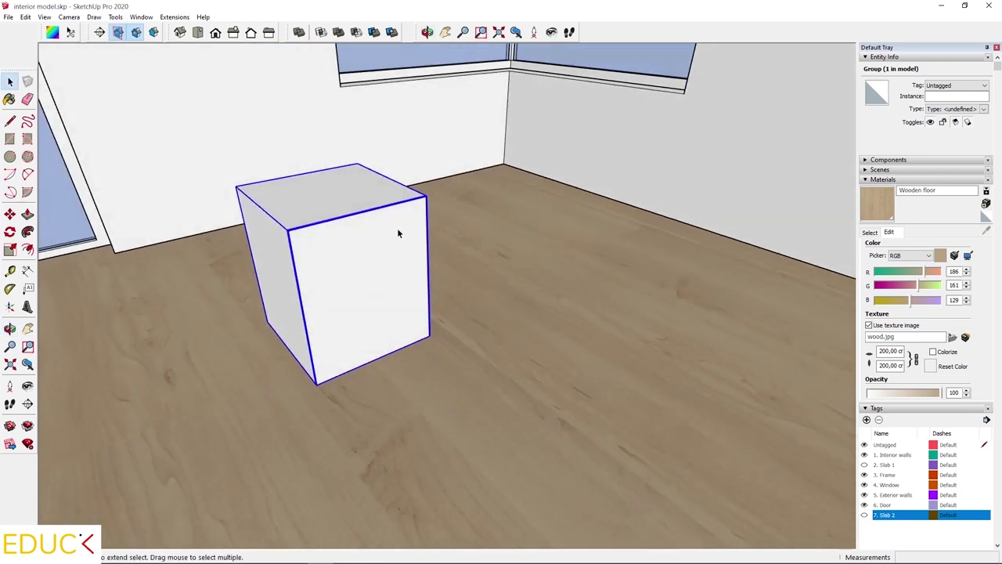
key("m")
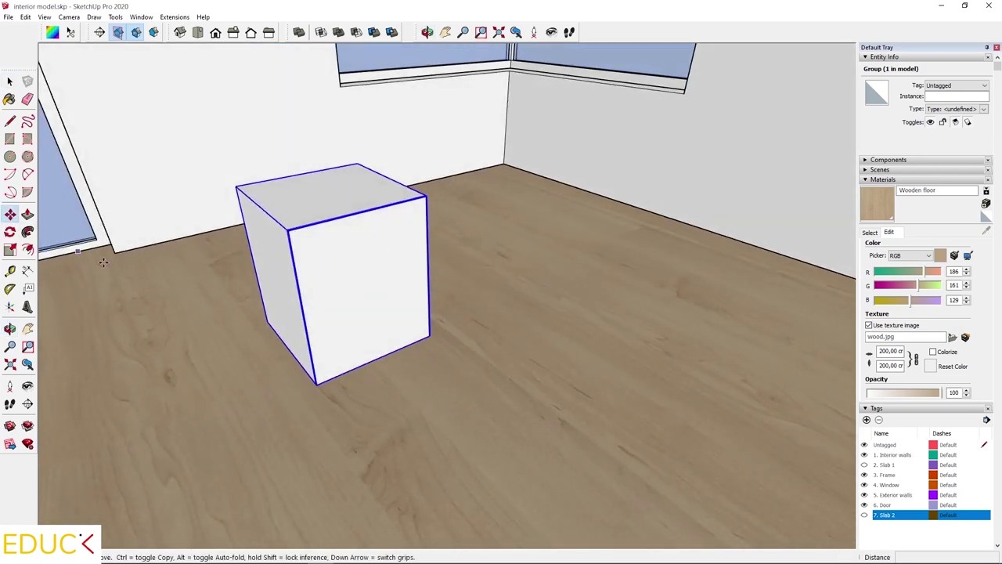
left_click(317, 424)
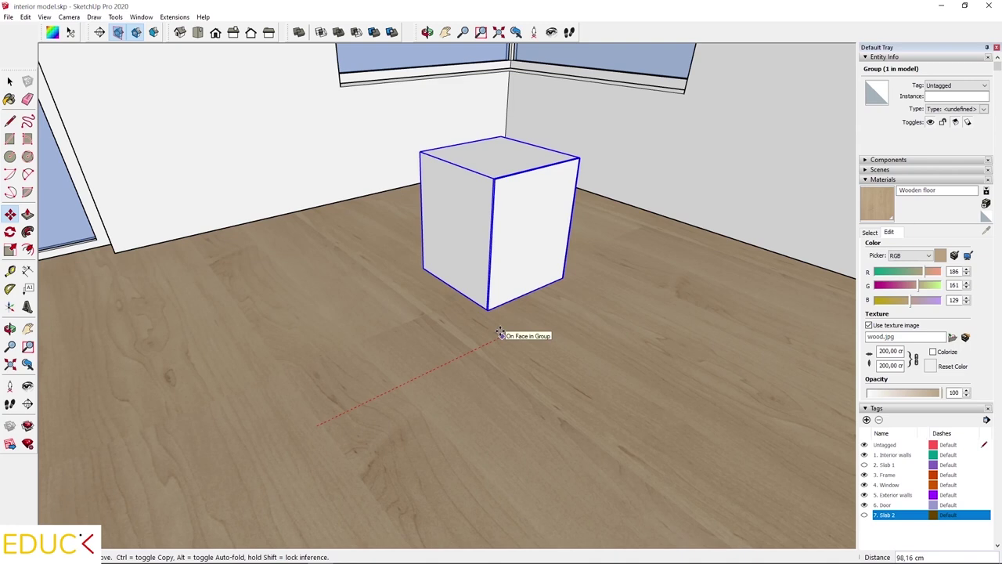
key("ctrl")
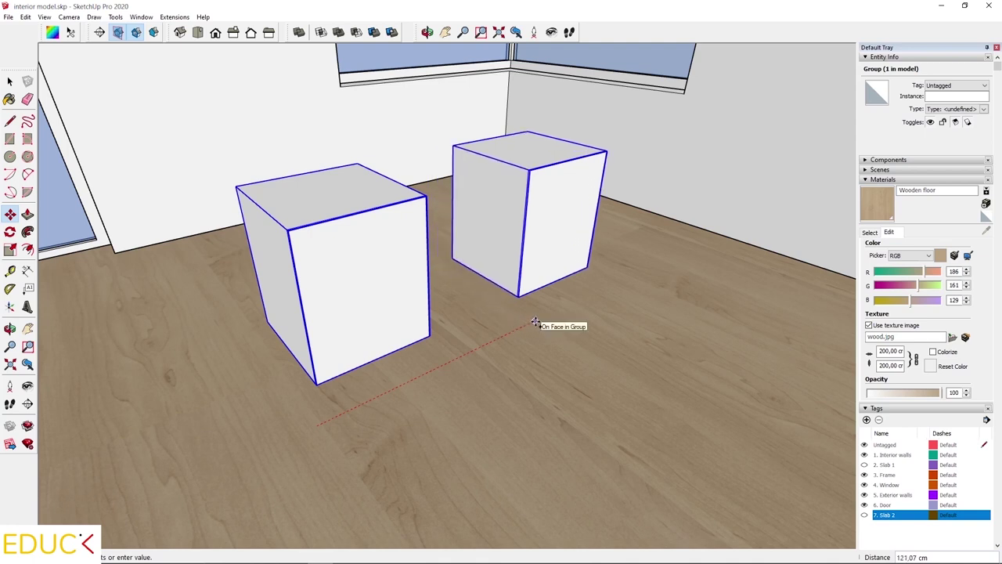
left_click(535, 322)
scroll(590, 170, "up", 3)
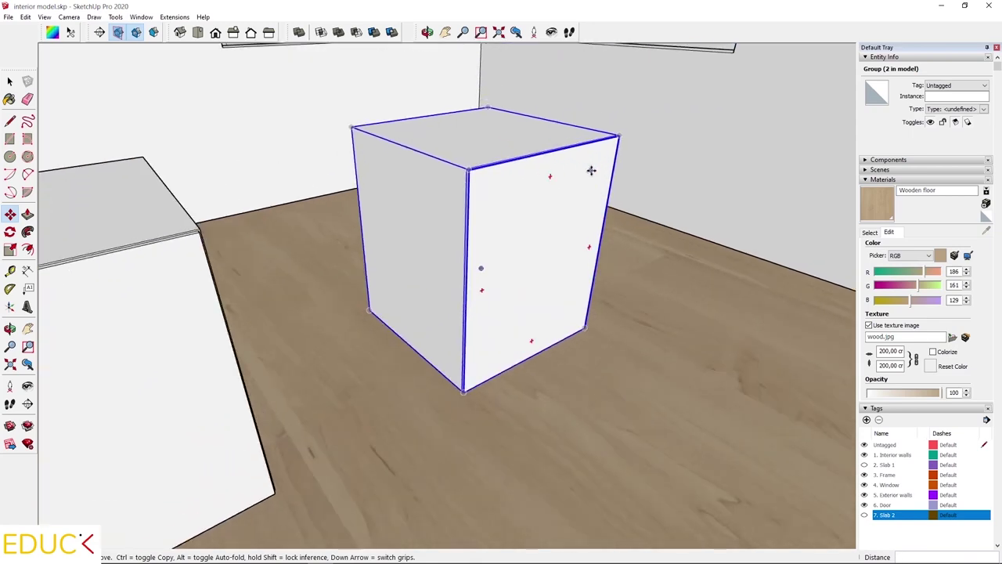
left_click(9, 81)
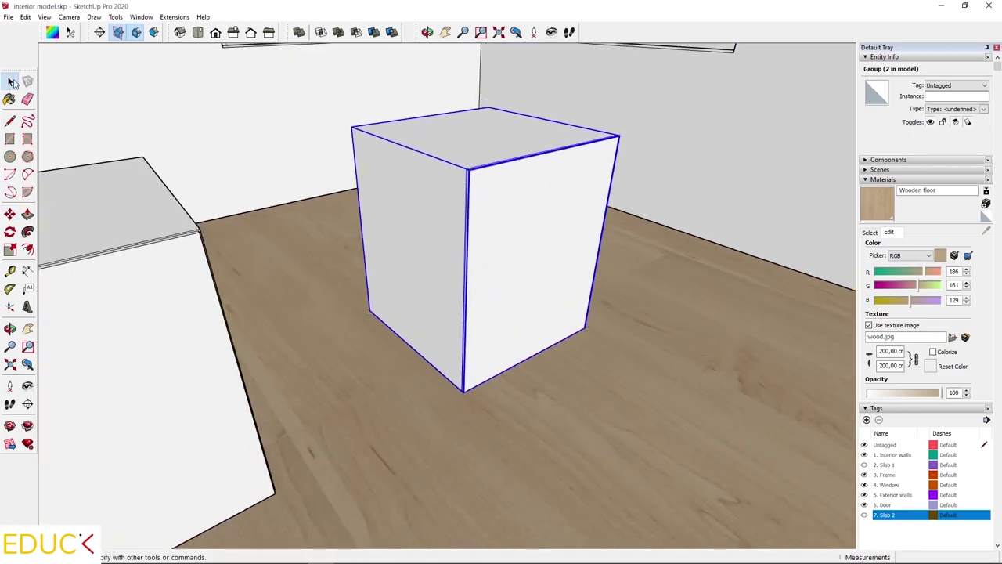
Step: Place a guide line 3 cm above the box's bottom front edge
middle_click_drag(572, 226, 467, 224)
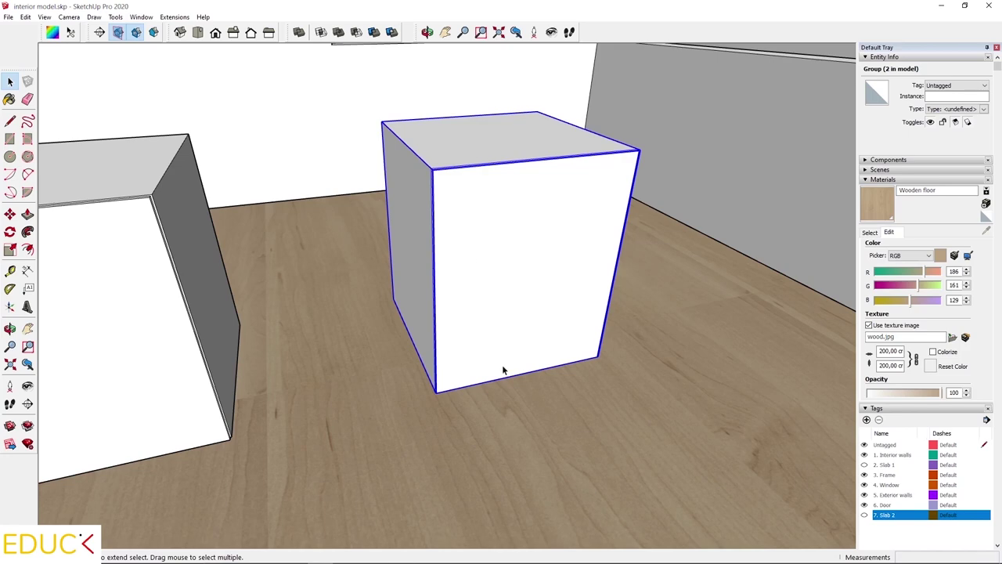
scroll(607, 339, "up", 3)
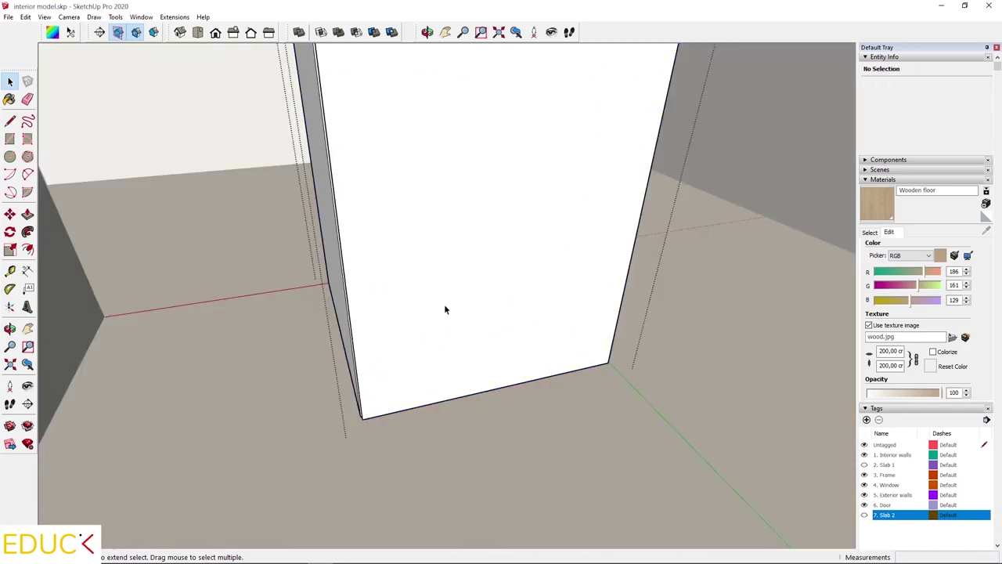
middle_click_drag(444, 306, 598, 293)
scroll(597, 297, "up", 2)
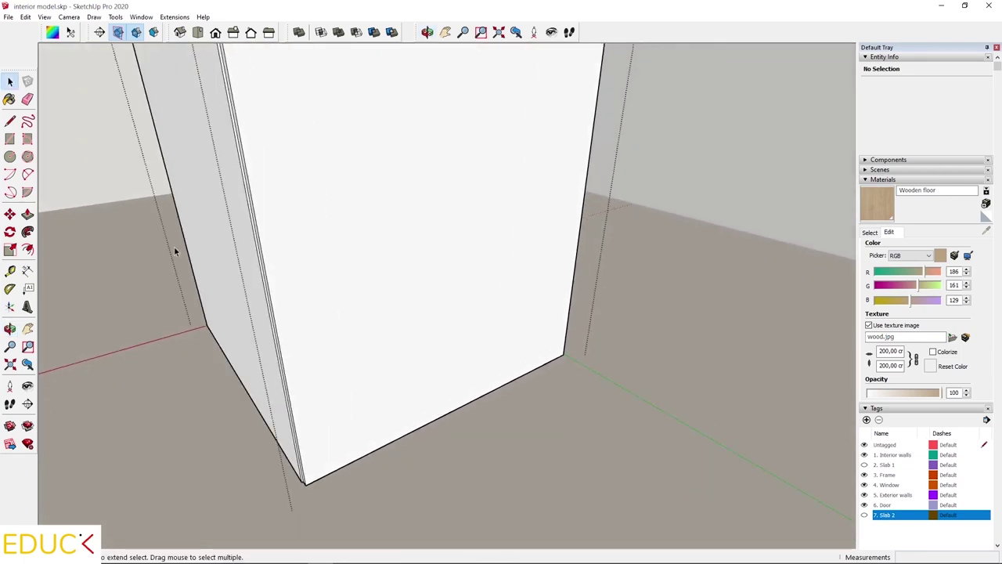
left_click(10, 271)
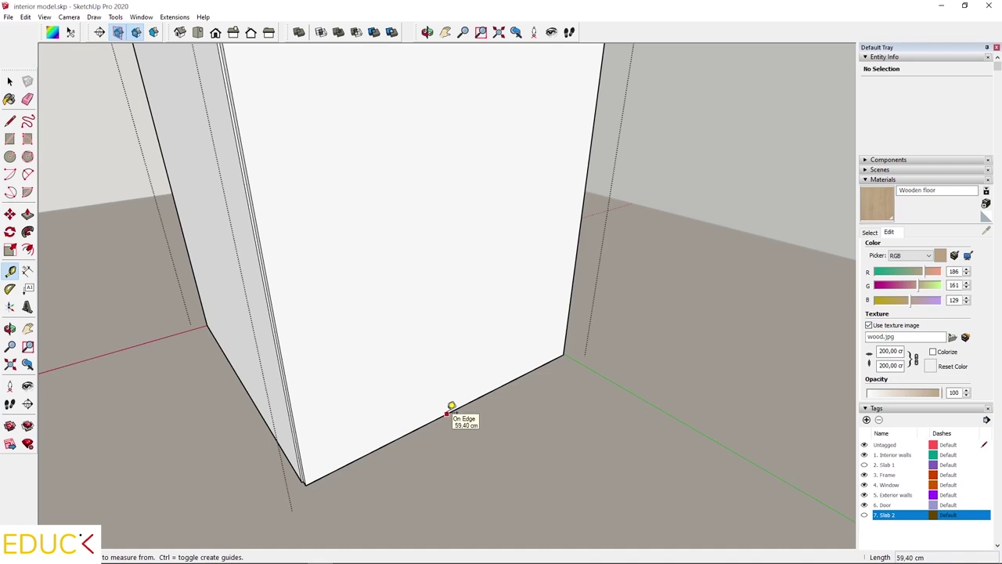
left_click(448, 412)
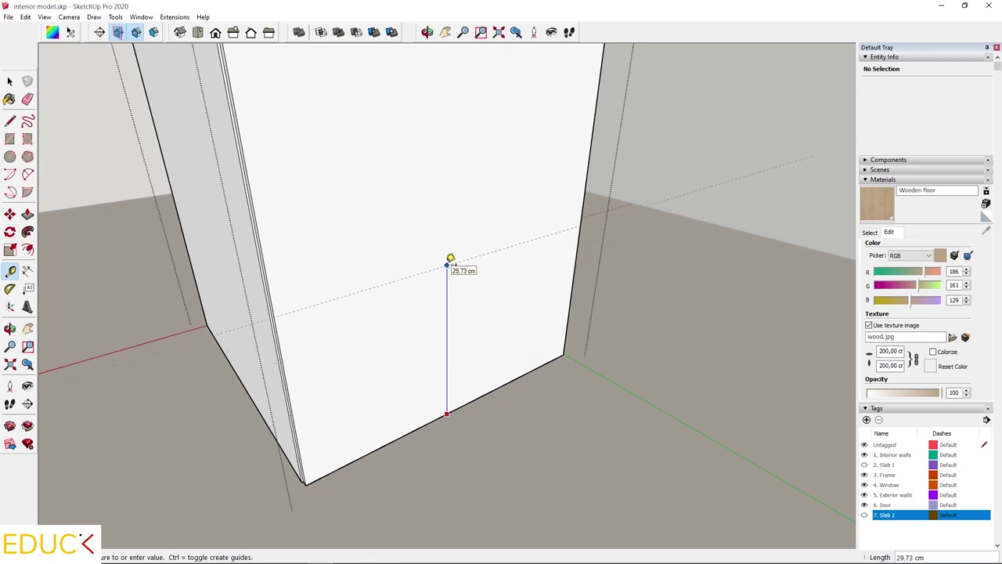
type("36")
key("Return")
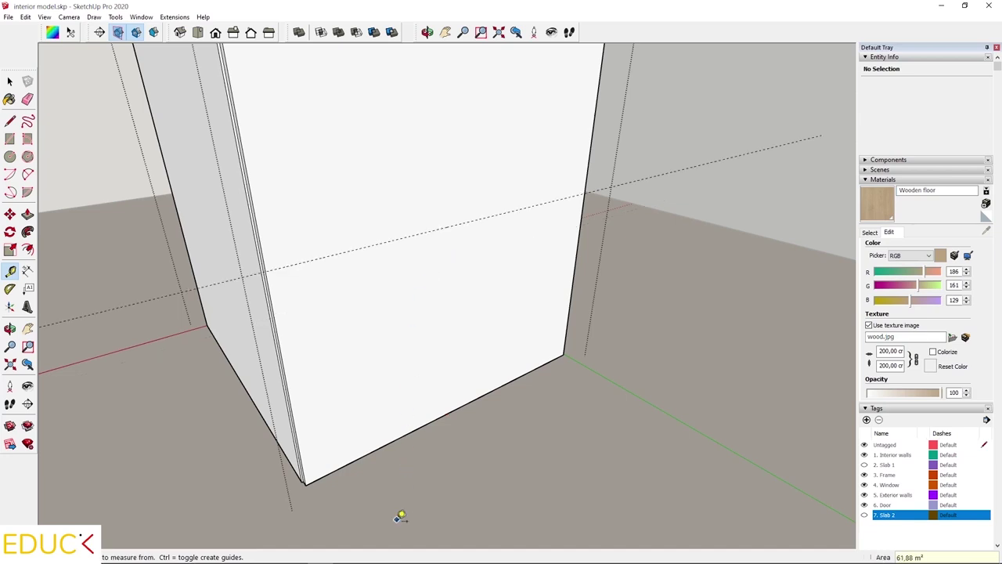
Step: Add a parallel guide line 18 cm above the lower guide
scroll(399, 509, "down", 5)
left_click(396, 458)
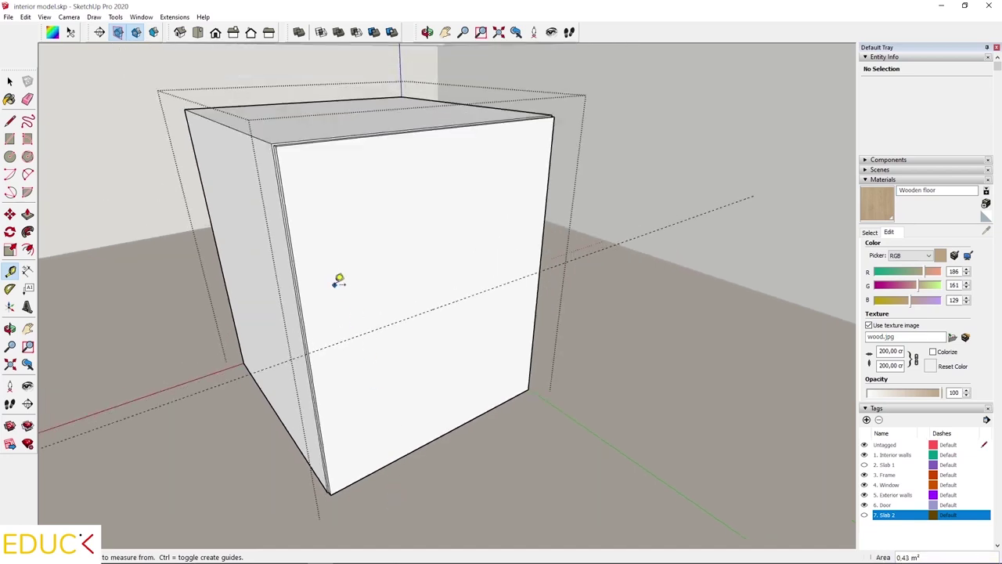
left_click(436, 308)
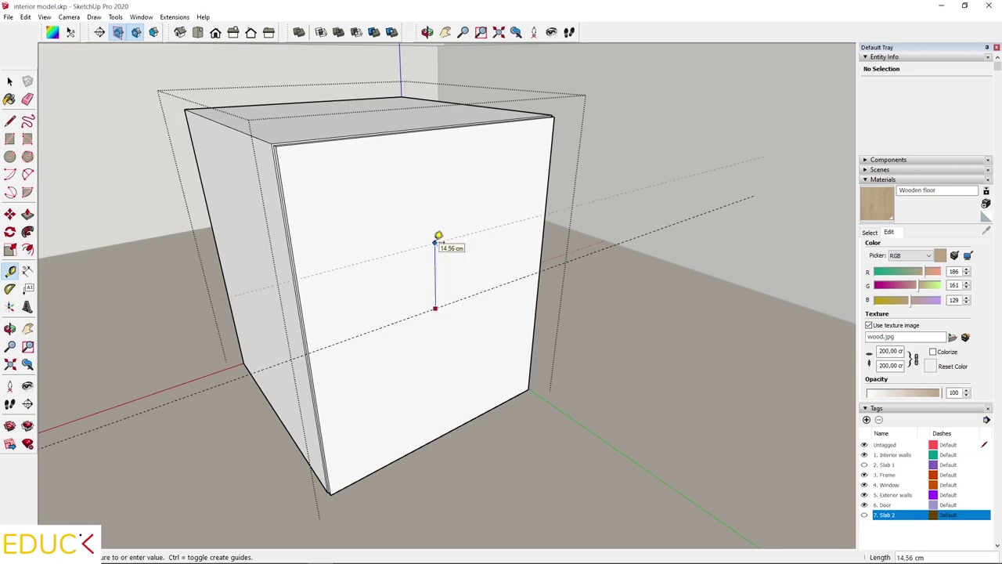
type("18")
key("Return")
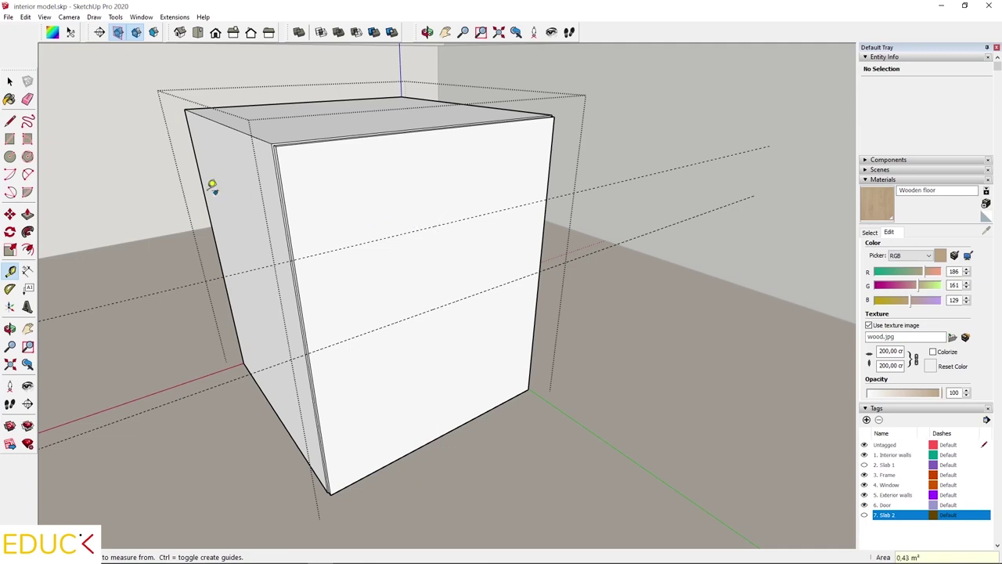
Step: Draw an edge along the upper guide across the front and check the faces above and below it
left_click(10, 121)
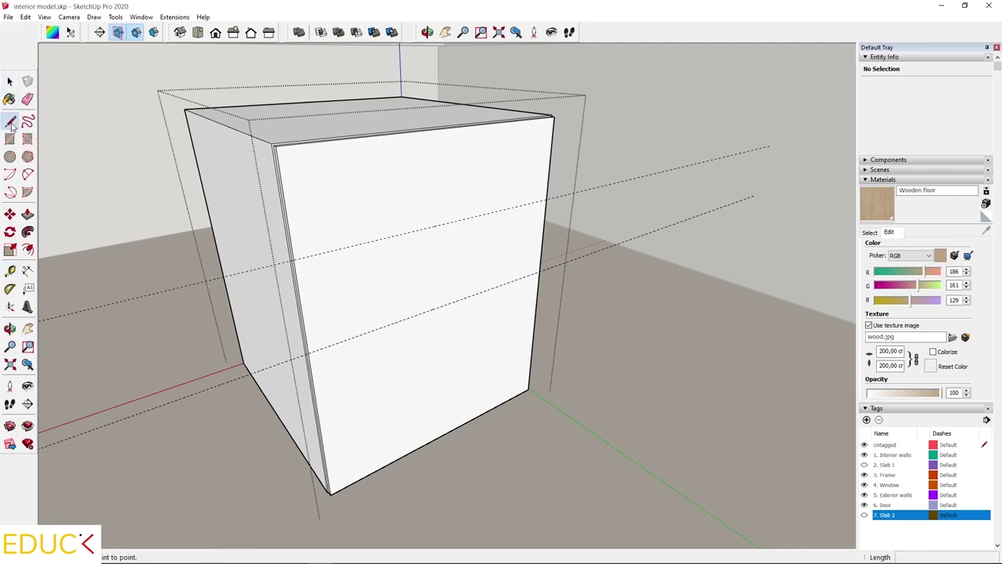
scroll(343, 275, "up", 4)
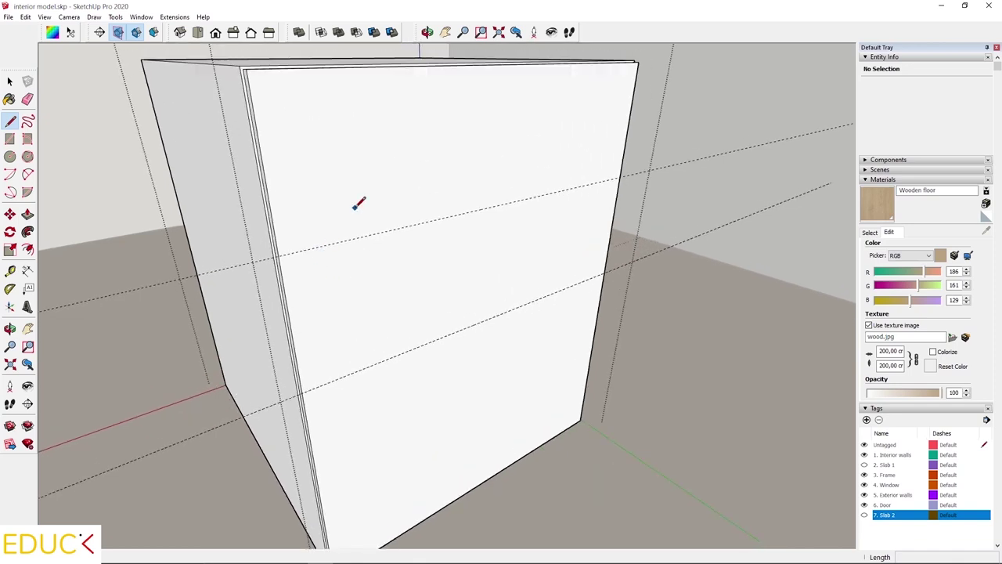
scroll(355, 201, "up", 3)
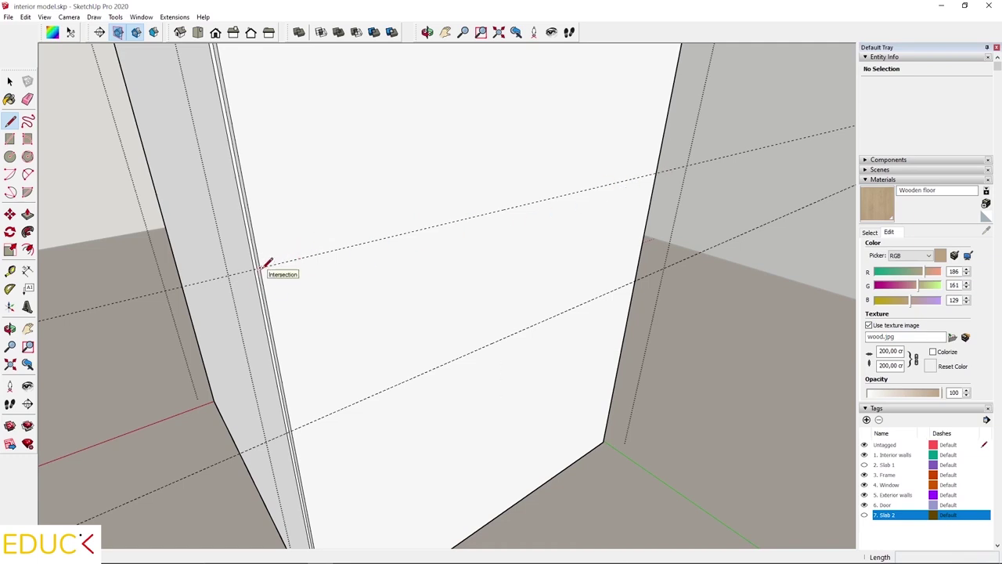
scroll(266, 263, "up", 2)
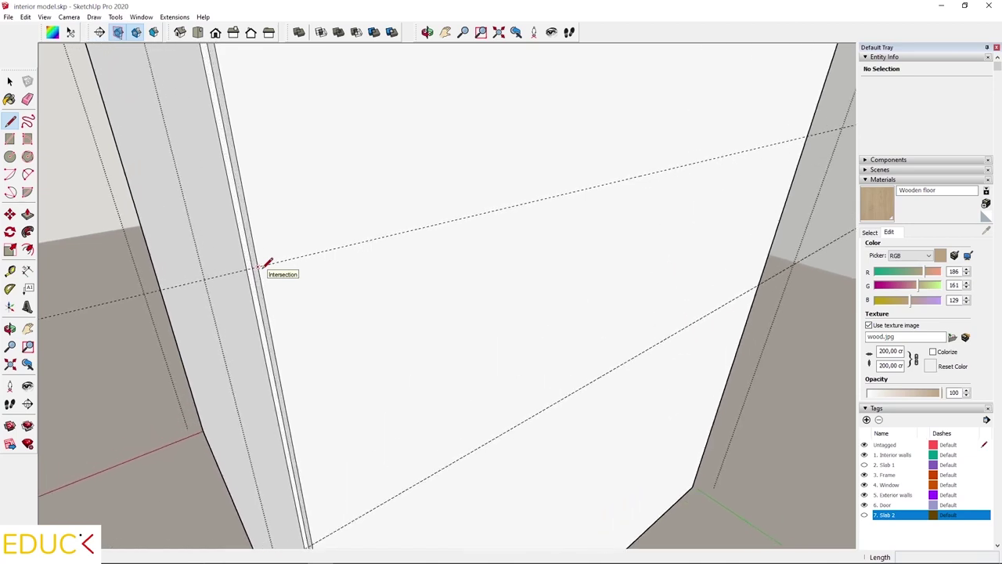
left_click(267, 263)
scroll(249, 276, "down", 2)
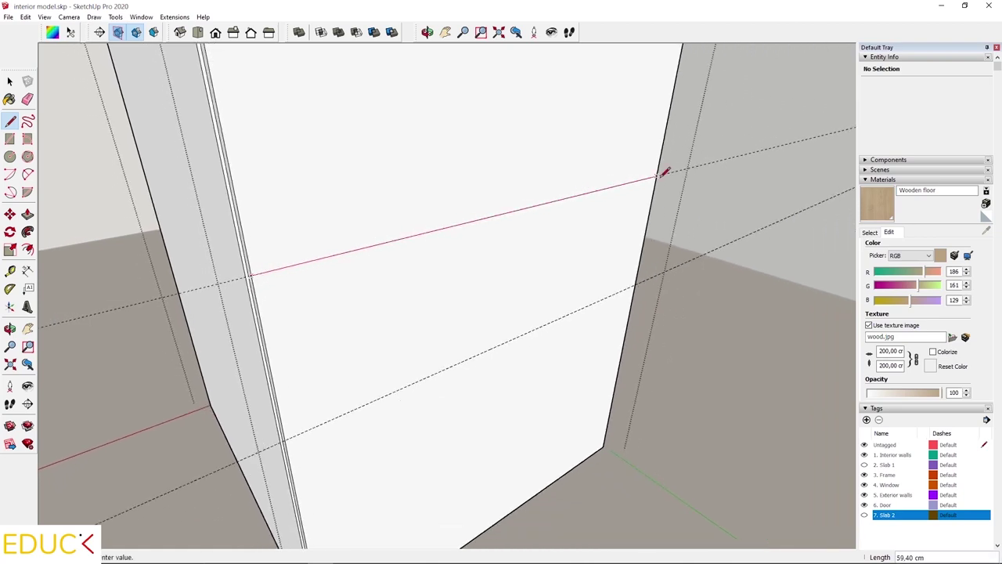
left_click(662, 171)
left_click(10, 82)
left_click(324, 97)
left_click(388, 301)
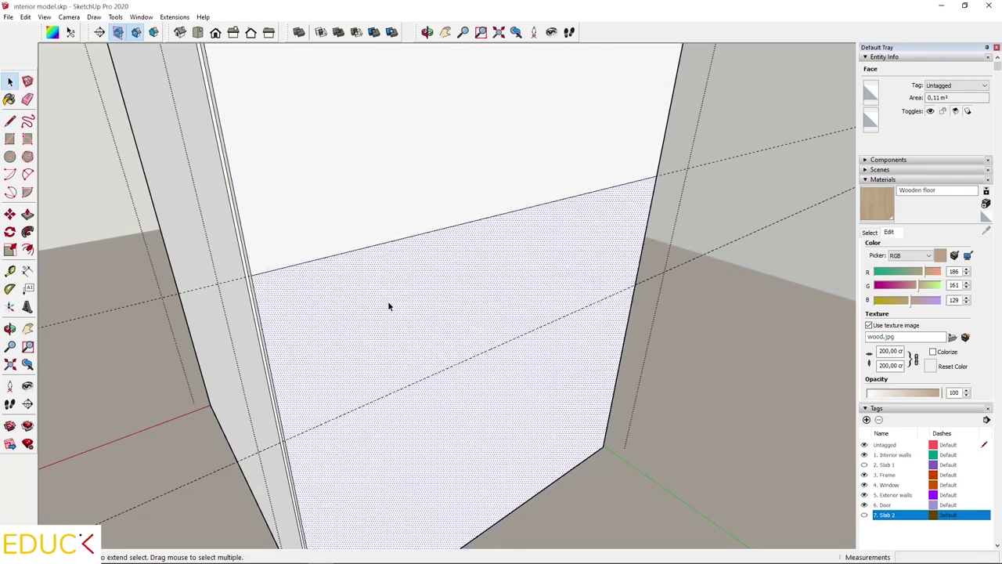
middle_click_drag(387, 301, 430, 389)
scroll(430, 389, "up", 5)
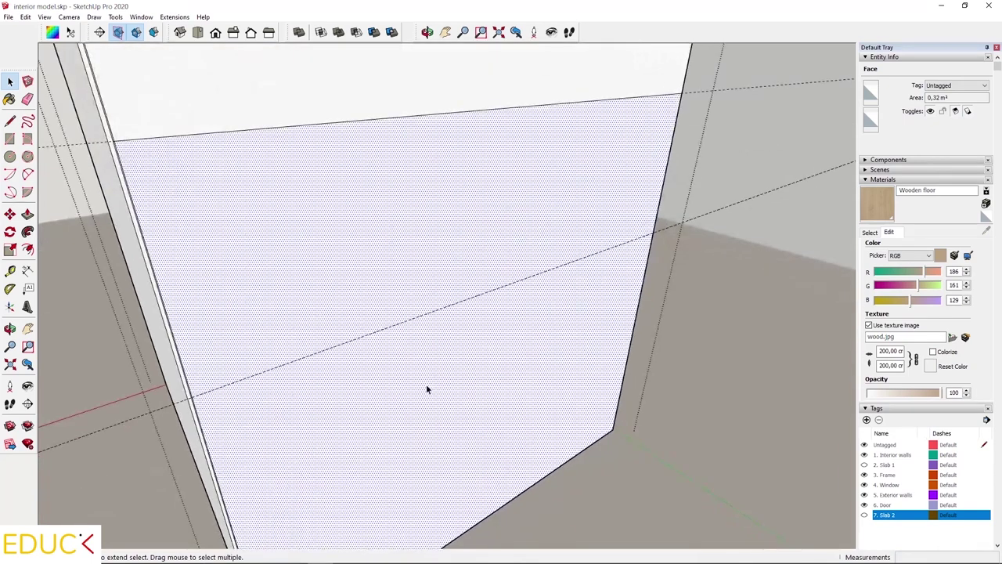
Step: Draw an edge along the lower guide, then select the bottom, middle and top strips to confirm
left_click(10, 121)
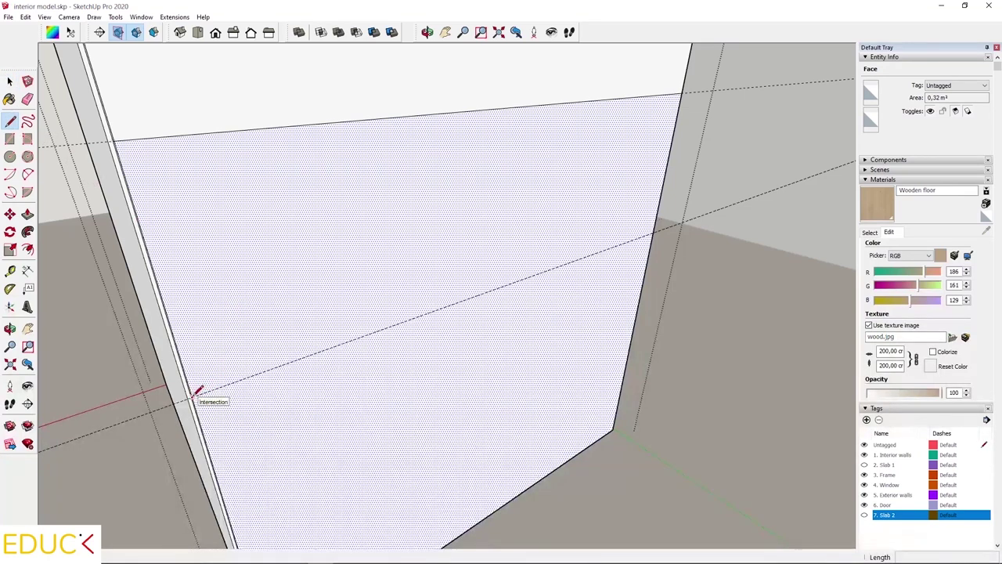
left_click(194, 395)
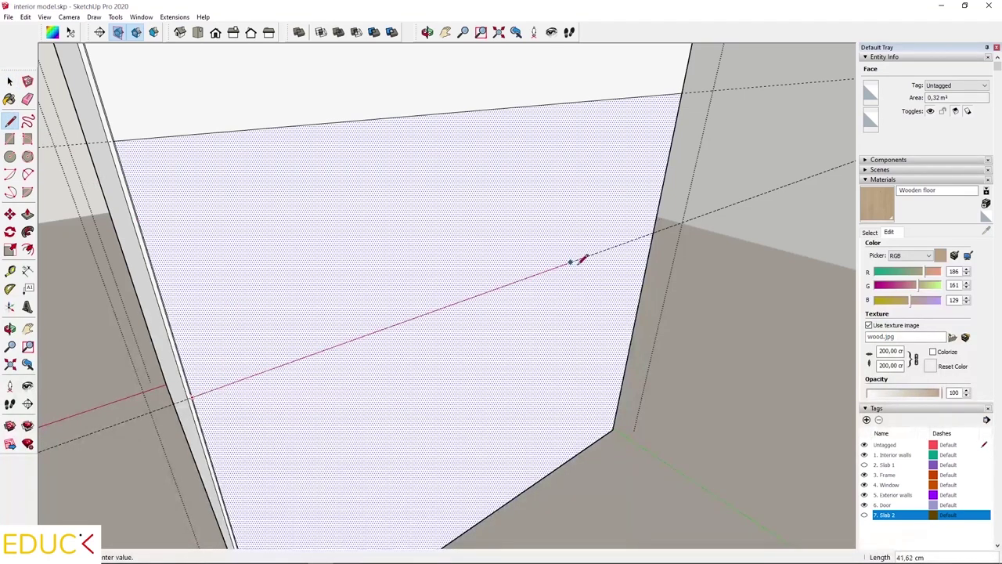
left_click(657, 230)
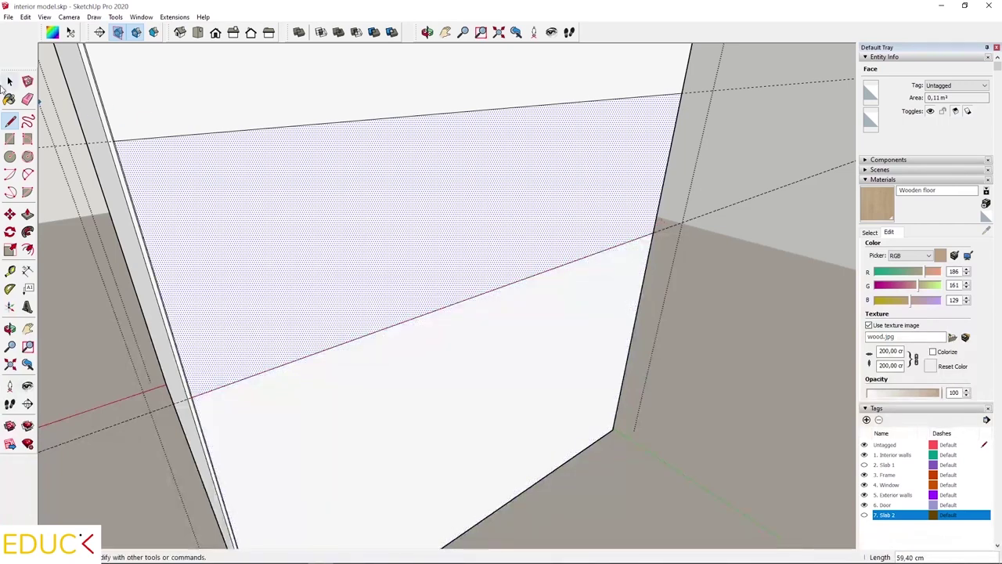
key("space")
middle_click_drag(423, 337, 413, 315)
scroll(413, 315, "down", 3)
left_click(441, 369)
left_click(419, 272)
left_click(397, 153)
left_click(405, 240)
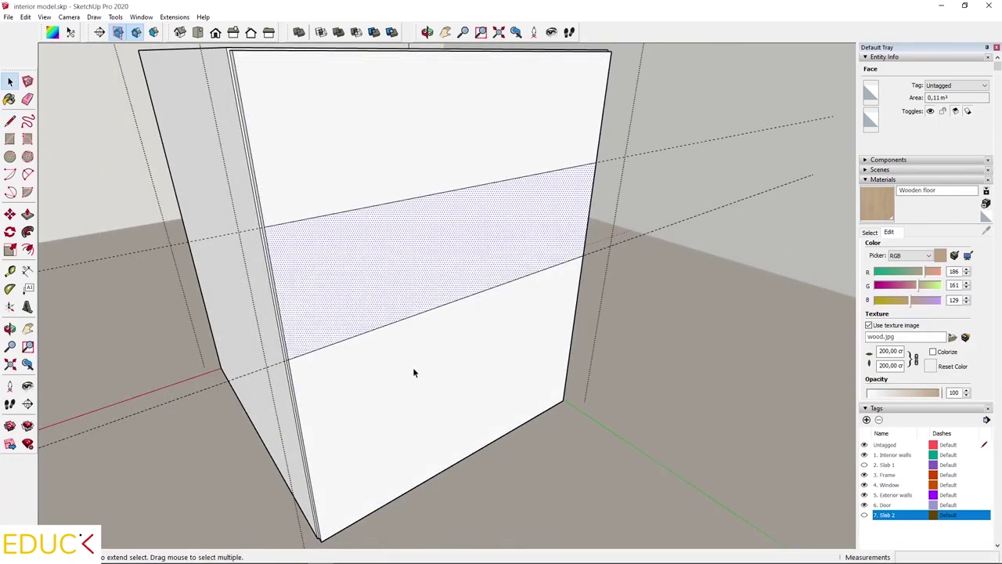
Step: With Tape Measure, add a guide 0.5 cm below the upper dividing edge
left_click(414, 371)
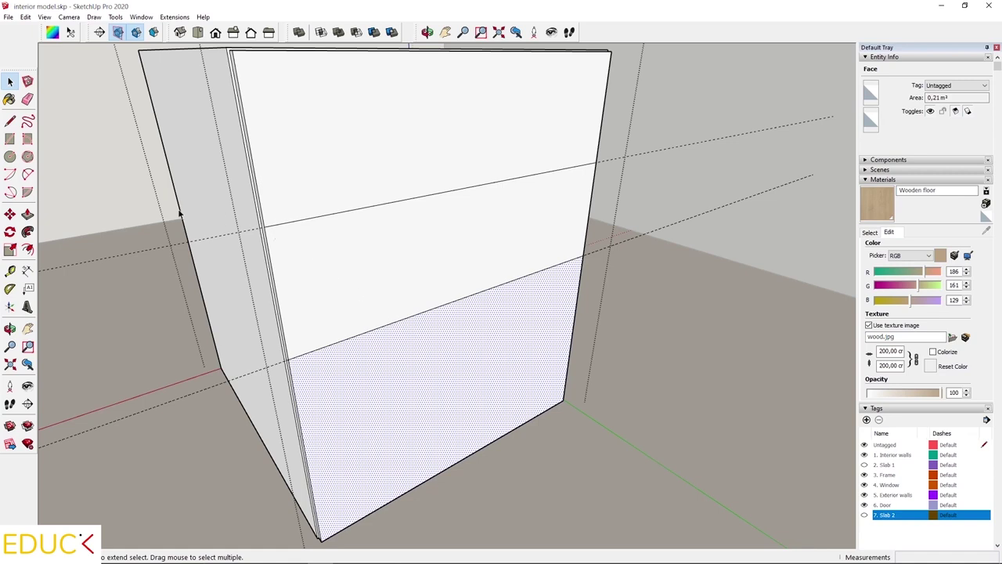
left_click(11, 272)
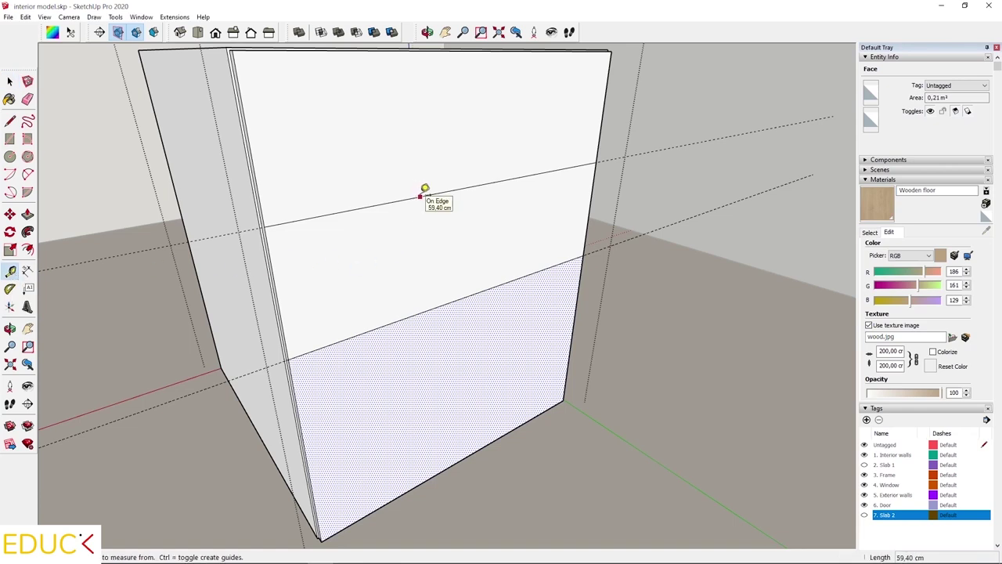
left_click(422, 195)
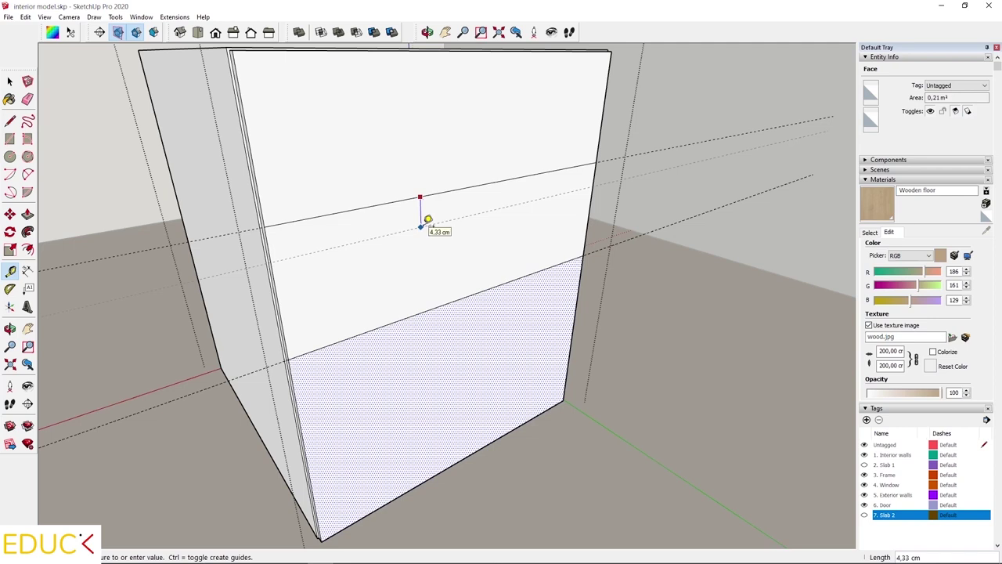
left_click(423, 224)
type("0.5")
key("Return")
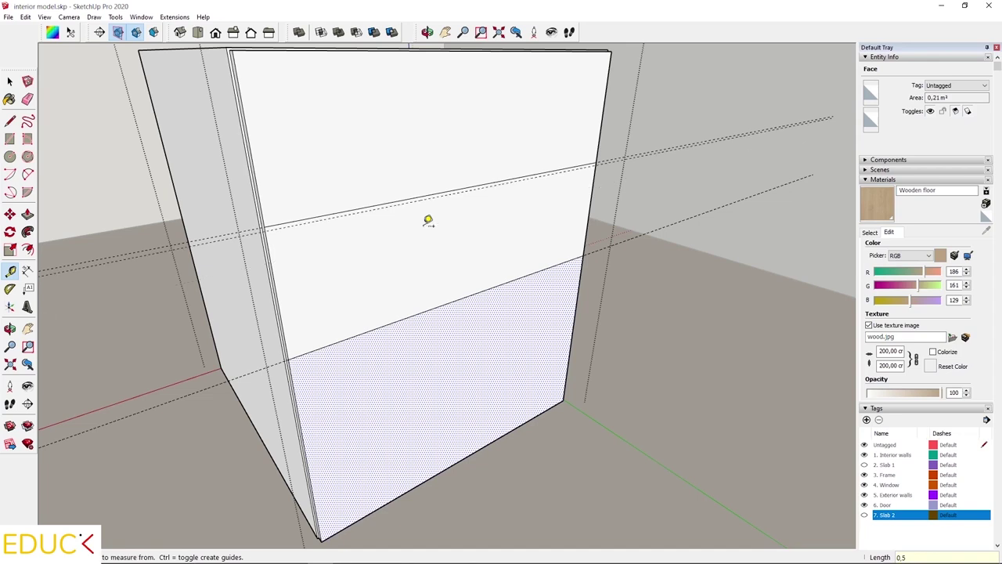
Step: Add a second guide 0.5 cm from the lower dividing edge
left_click(429, 221)
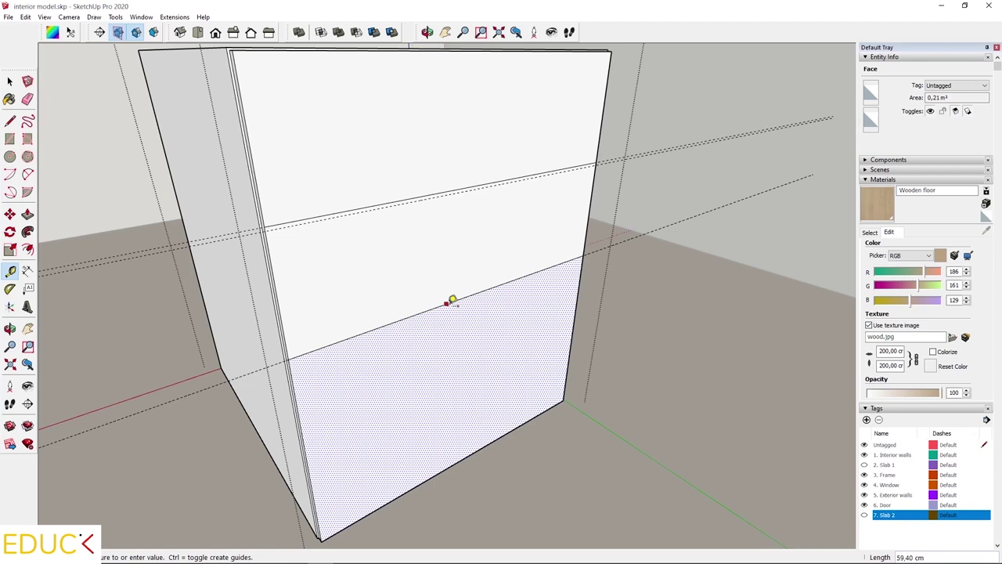
left_click(446, 303)
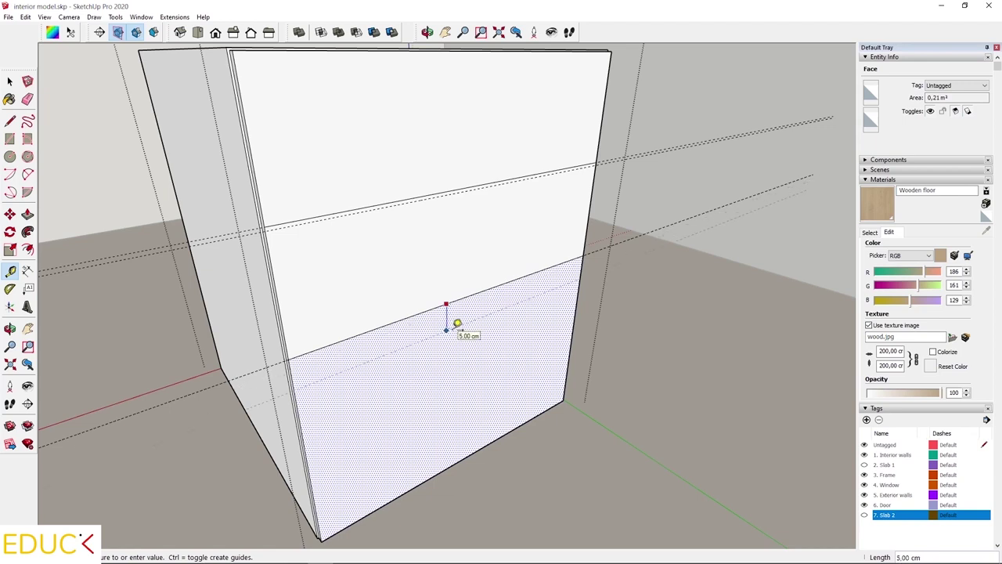
type("0.5")
key("Return")
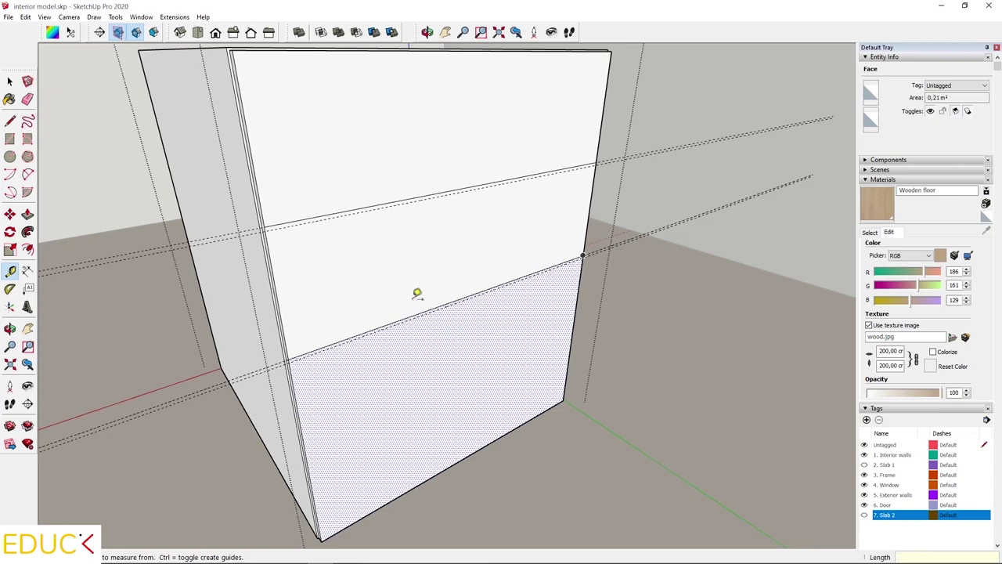
Step: Draw an edge along the new 0.5 cm guide at the upper division across the front
left_click(10, 122)
scroll(274, 225, "up", 3)
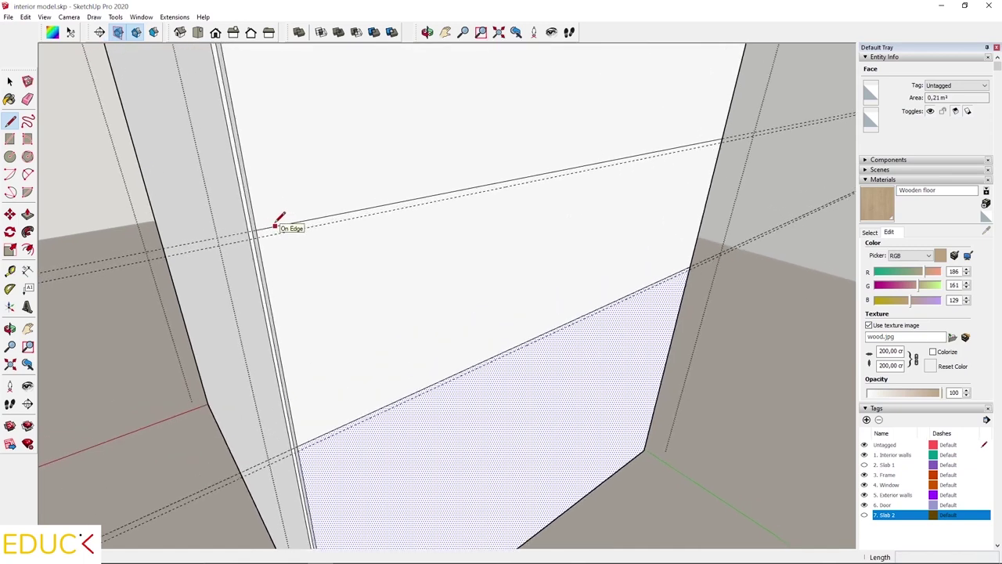
left_click(256, 235)
scroll(196, 261, "down", 3)
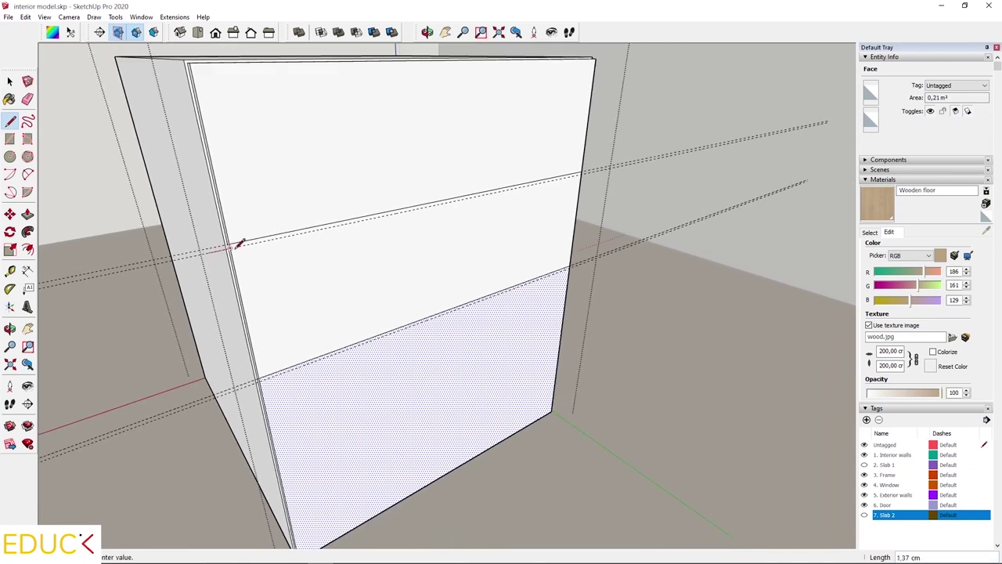
scroll(583, 171, "up", 3)
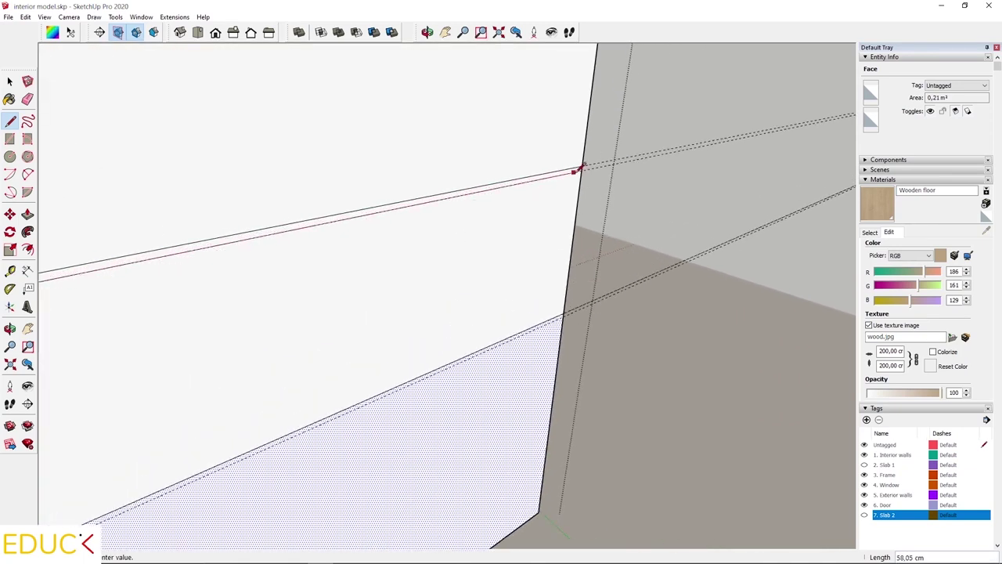
left_click(573, 128)
scroll(576, 128, "down", 3)
scroll(180, 415, "up", 5)
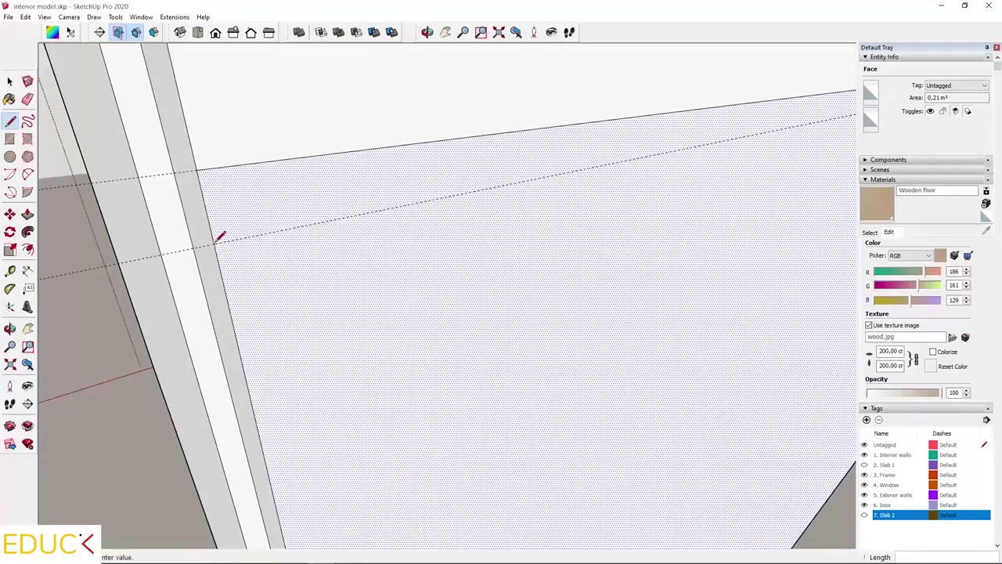
Step: Draw the matching edge at the lower division and select the resulting faces to confirm the thin strips
left_click(219, 237)
middle_click_drag(219, 237, 559, 230)
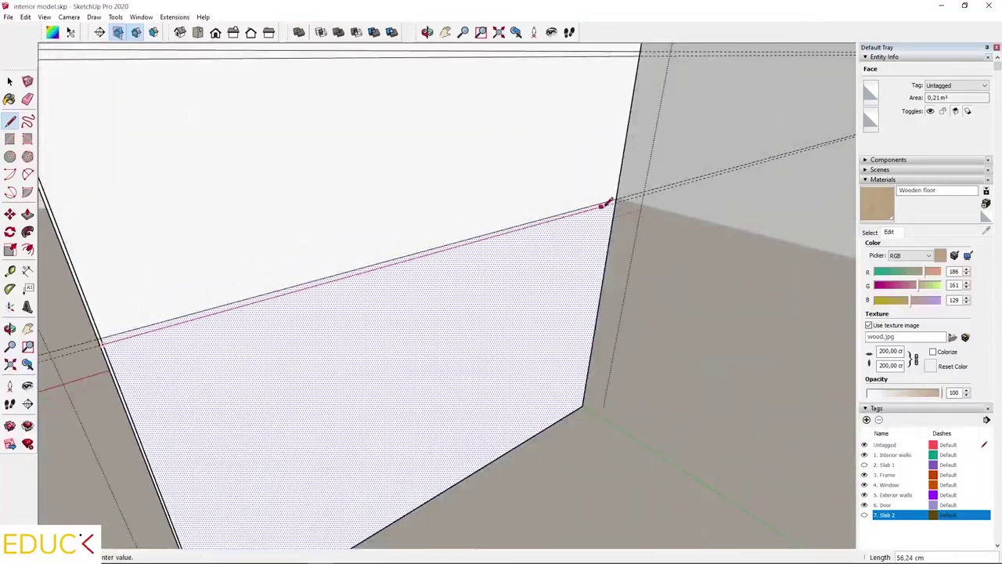
left_click(620, 198)
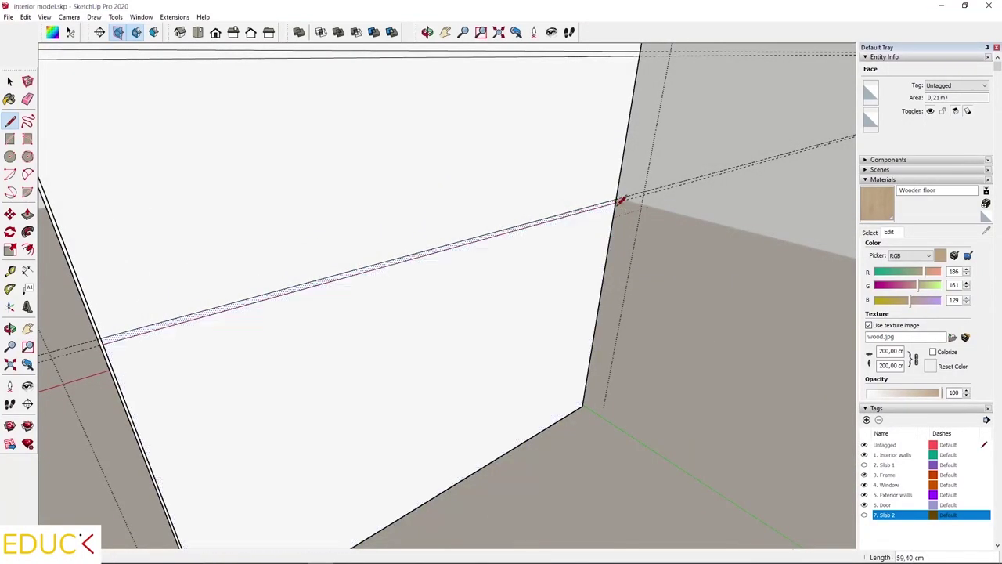
key("space")
mouse_move(398, 331)
middle_mouse_down()
mouse_move(494, 381)
mouse_move(397, 358)
middle_mouse_up()
left_click(379, 348)
scroll(264, 356, "up", 2)
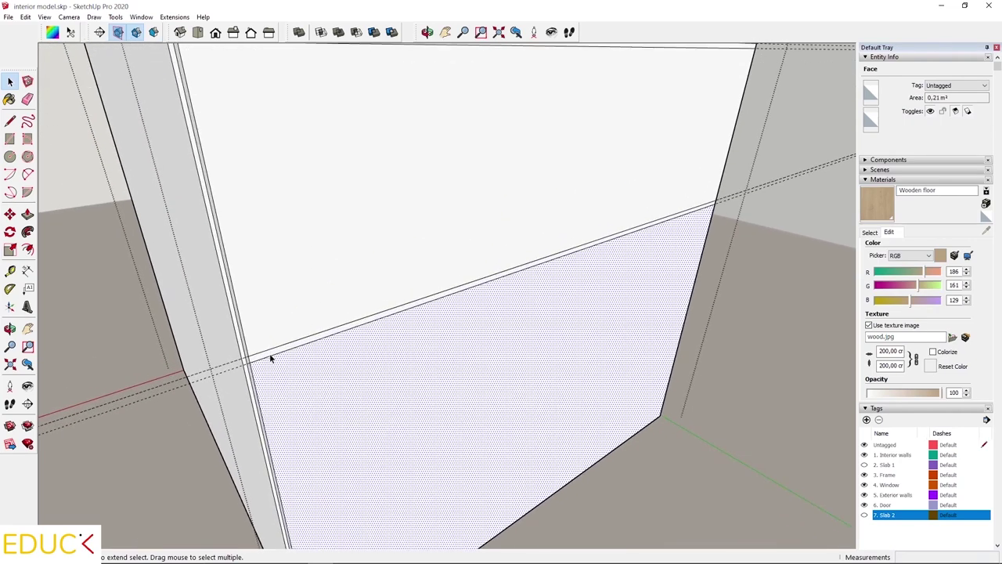
left_click(274, 353)
left_click(274, 295)
middle_click_drag(328, 432, 324, 303)
left_click(255, 169)
scroll(323, 297, "down", 5)
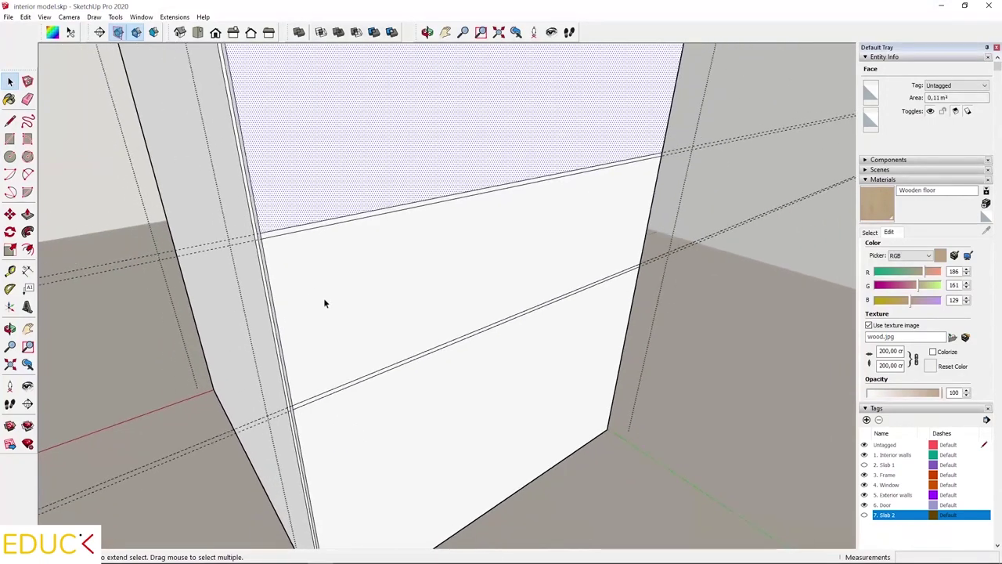
scroll(260, 264, "up", 5)
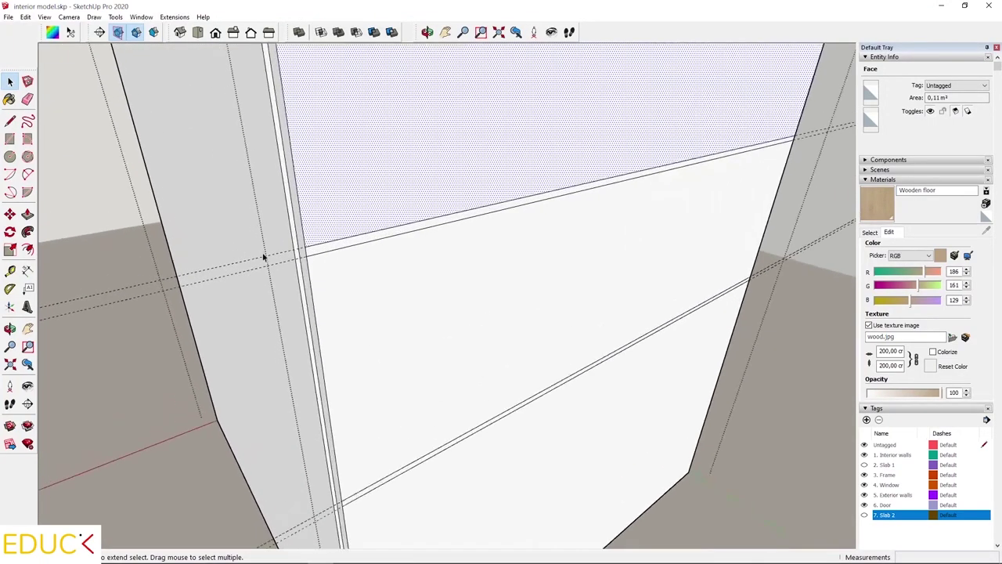
Step: Push the upper thin strip 1 cm into the cabinet with Push/Pull
left_click(343, 248)
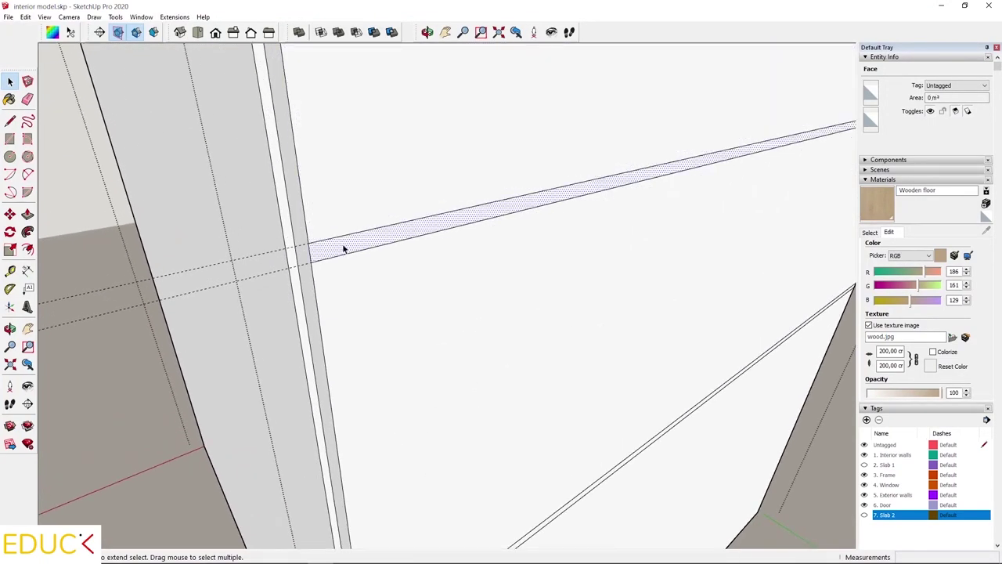
left_click(28, 214)
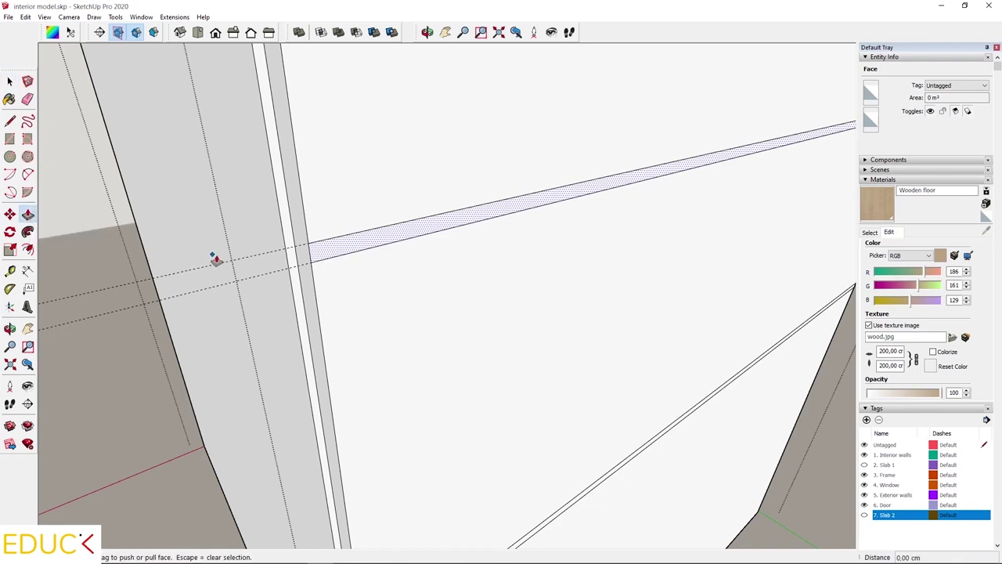
scroll(224, 259, "up", 2)
left_click(377, 245)
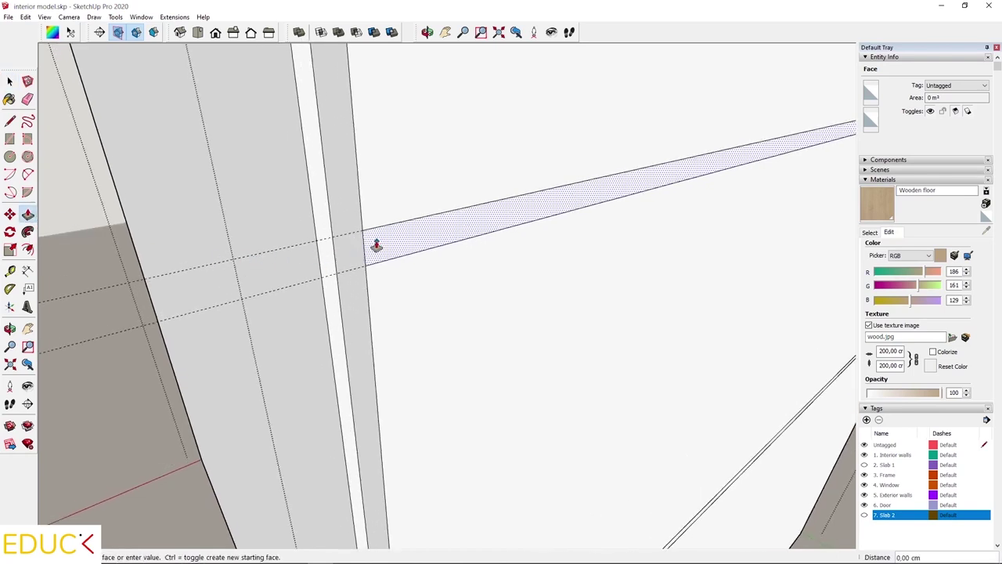
left_click(331, 225)
scroll(251, 130, "down", 2)
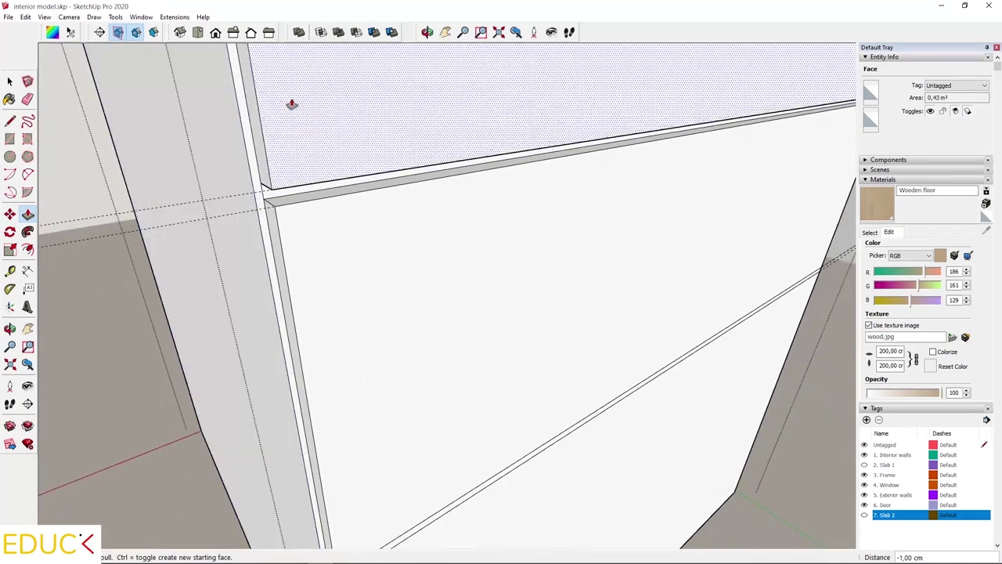
scroll(289, 102, "down", 2)
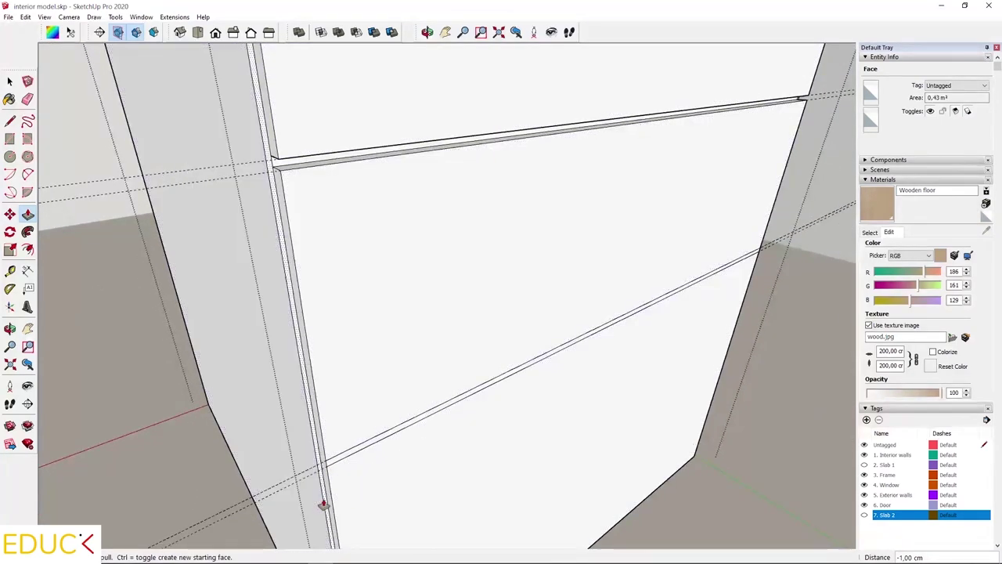
scroll(323, 505, "up", 4)
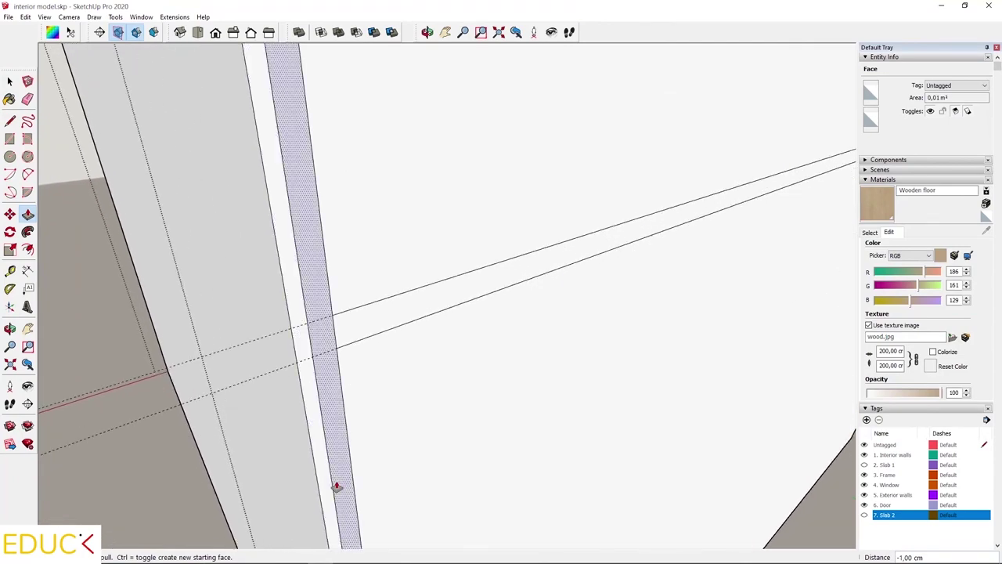
Step: Recess the lower thin strip 1 cm as well and orbit to inspect both gaps
left_click(345, 319)
left_click(306, 302)
key("space")
scroll(399, 310, "down", 5)
middle_click_drag(387, 272, 230, 240)
scroll(209, 234, "up", 6)
scroll(220, 233, "up", 1)
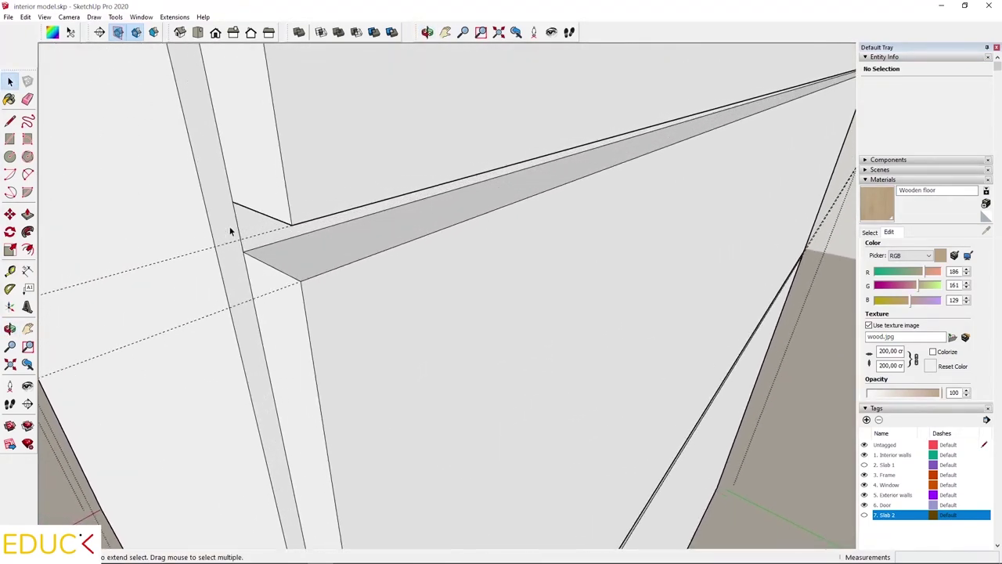
left_click(27, 99)
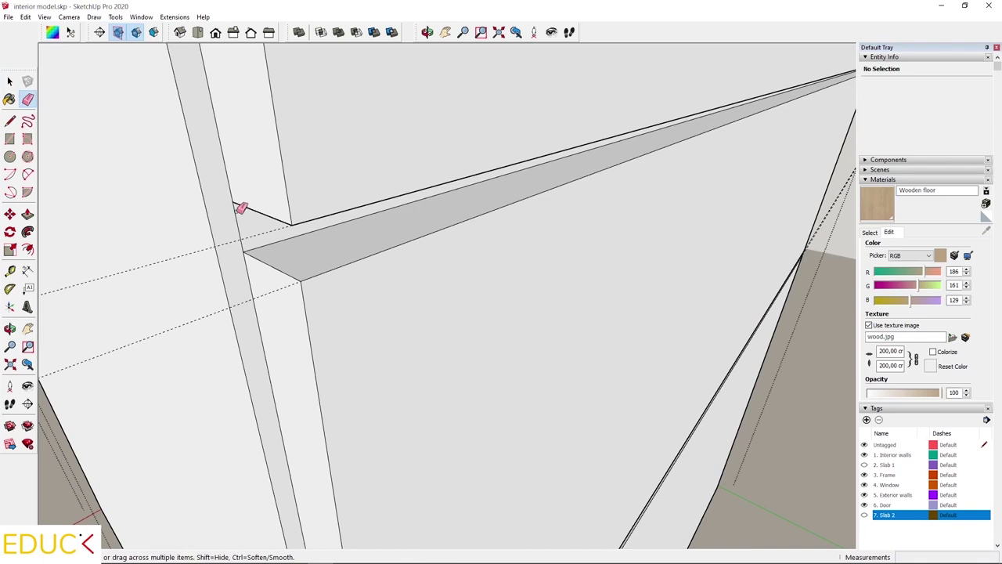
scroll(246, 128, "down", 5)
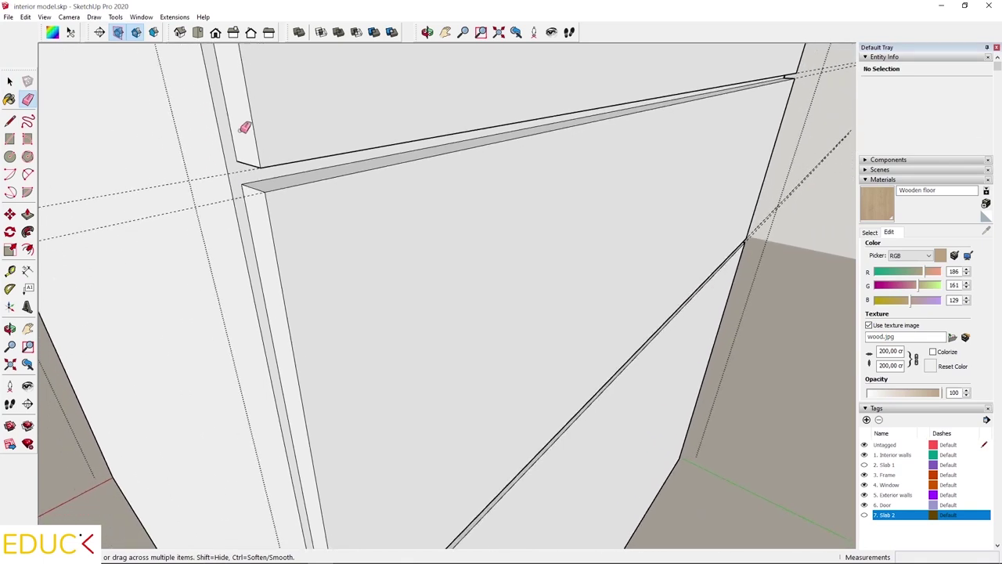
scroll(293, 407, "up", 6)
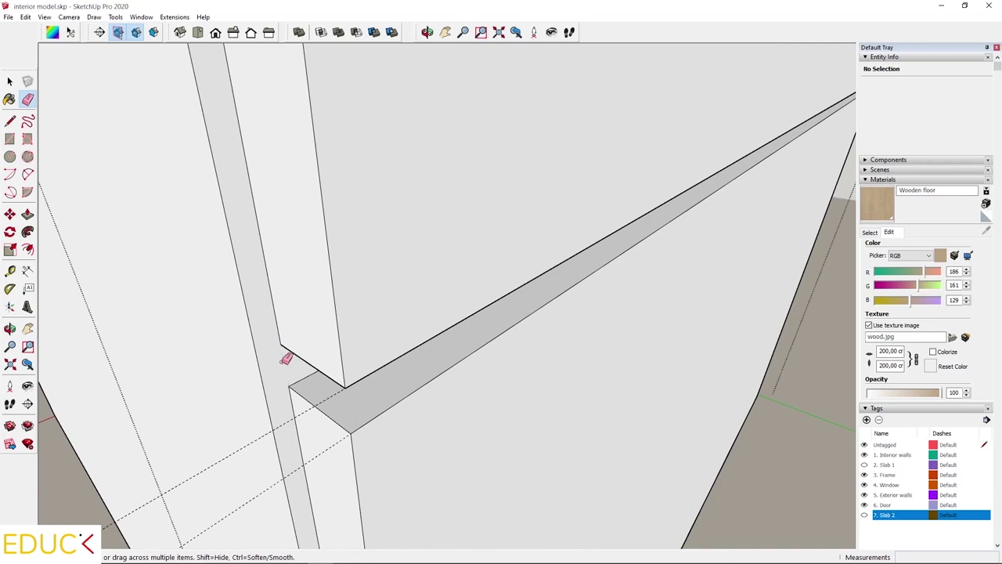
scroll(208, 416, "down", 5)
middle_click_drag(708, 307, 298, 287)
scroll(363, 197, "up", 6)
scroll(387, 219, "up", 1)
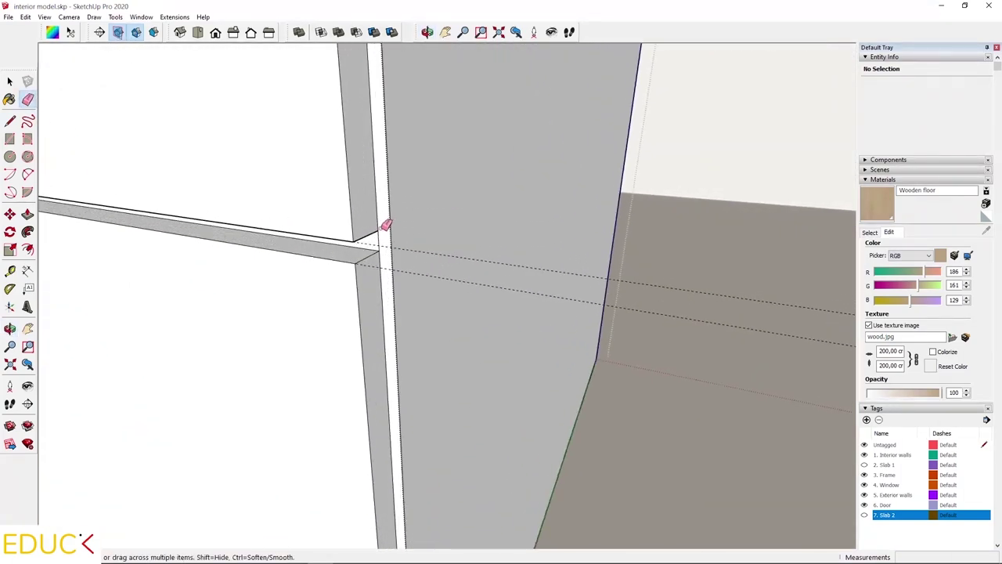
scroll(423, 407, "down", 8)
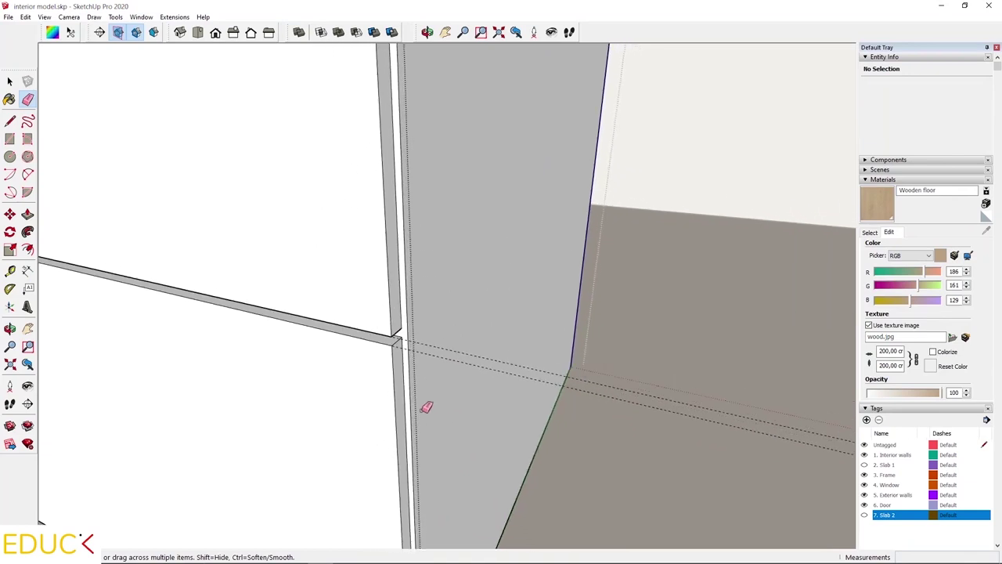
scroll(409, 166, "up", 3)
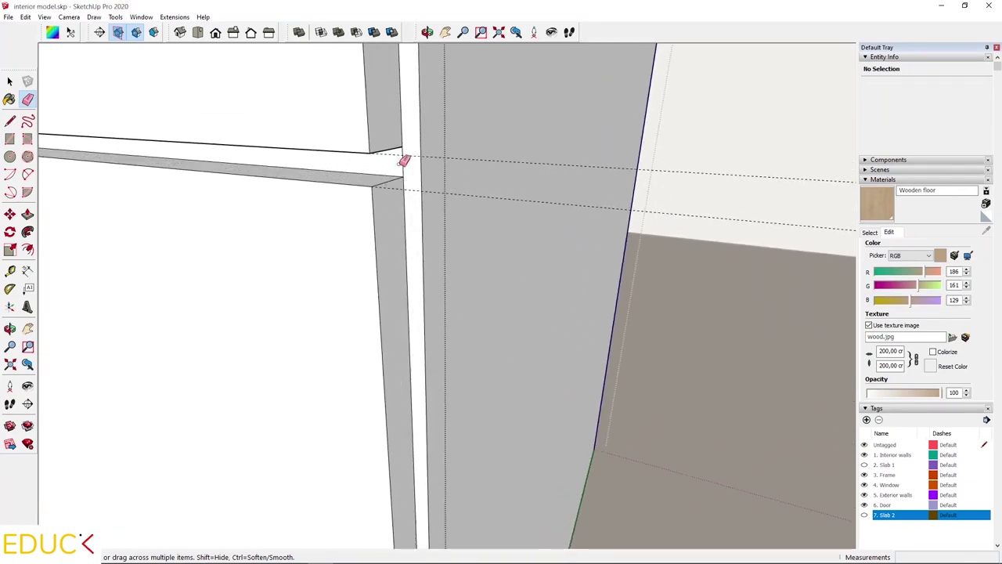
scroll(619, 237, "down", 10)
middle_click_drag(447, 241, 765, 264)
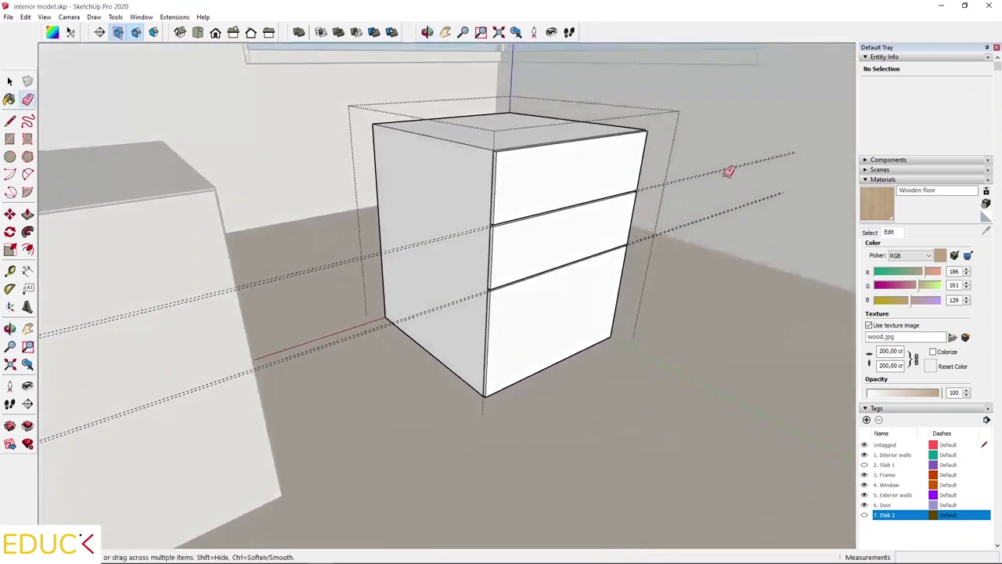
Step: Frame the cabinet from the front and select the whole cabinet group
scroll(724, 149, "up", 5)
scroll(727, 134, "down", 3)
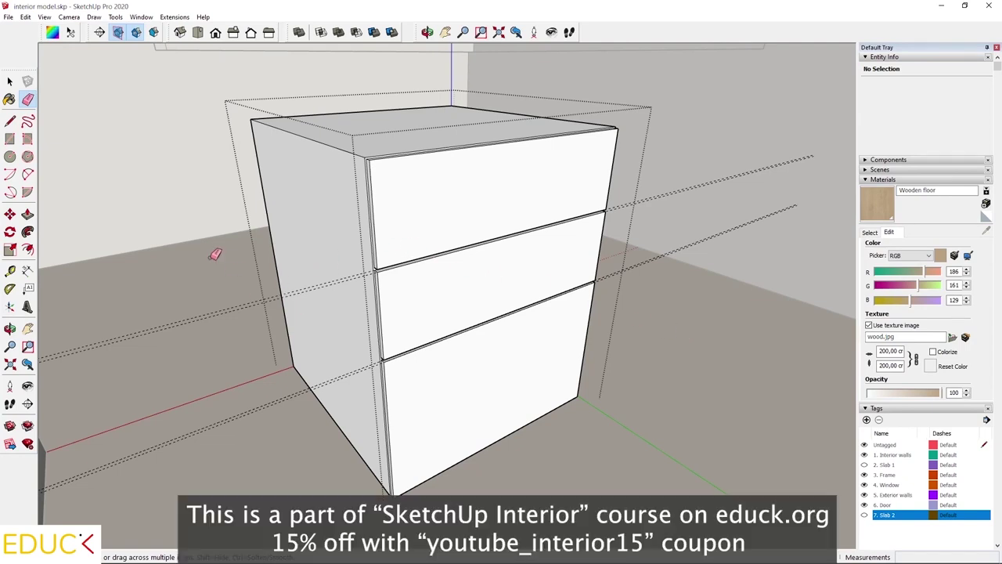
left_click(9, 81)
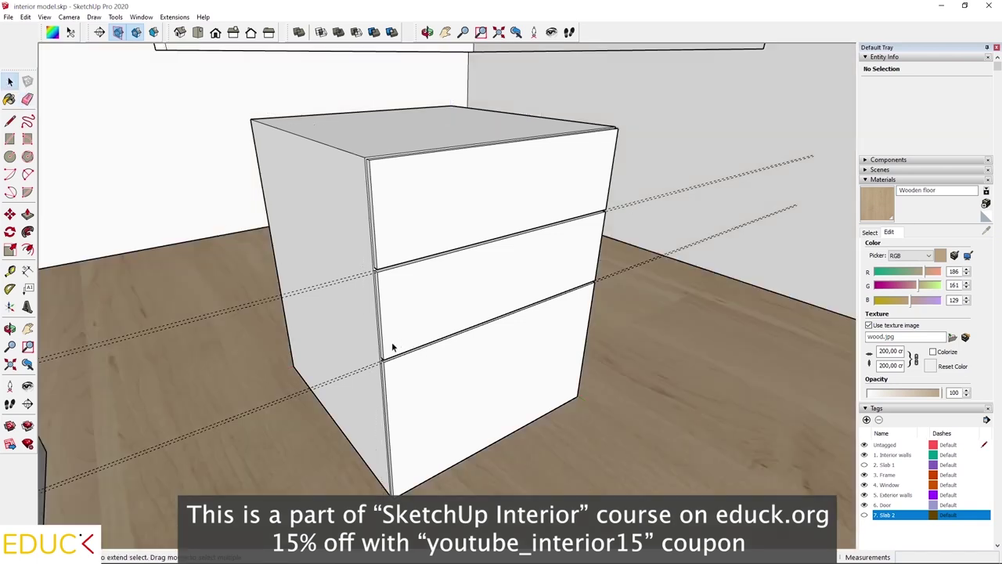
scroll(386, 347, "down", 3)
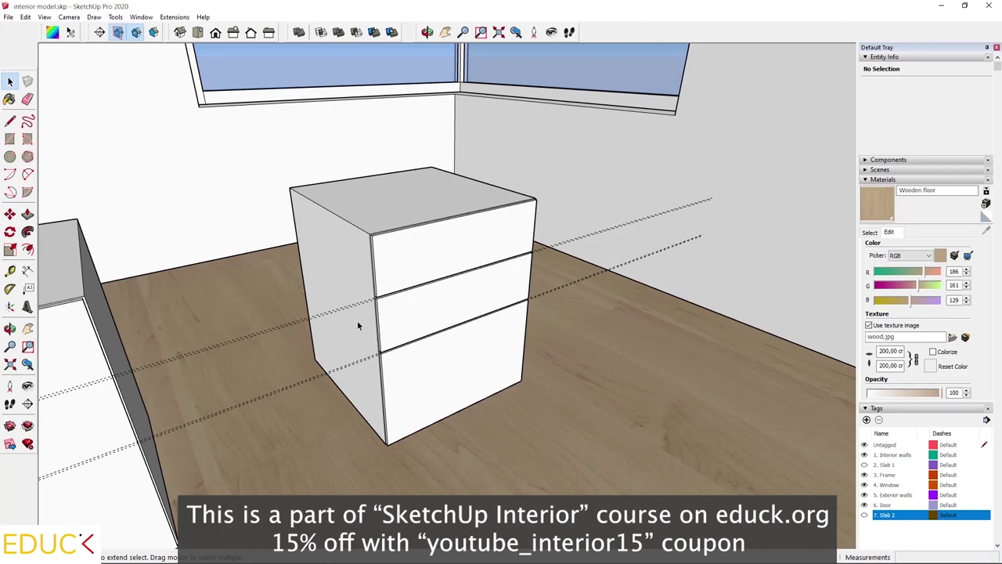
scroll(356, 321, "up", 5)
left_click(347, 296)
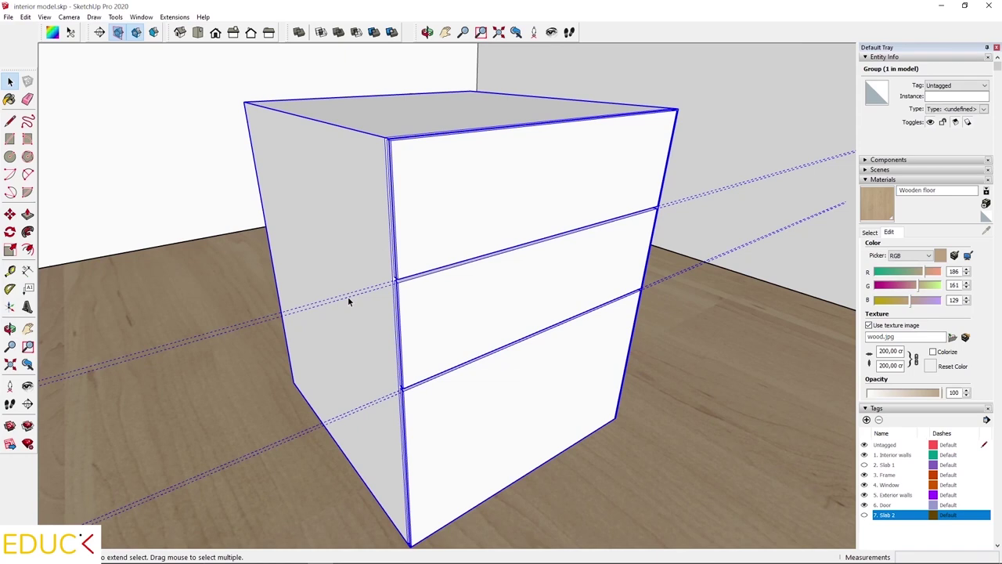
Step: Remove all dashed guidelines with Edit > Delete Guides
left_click(26, 17)
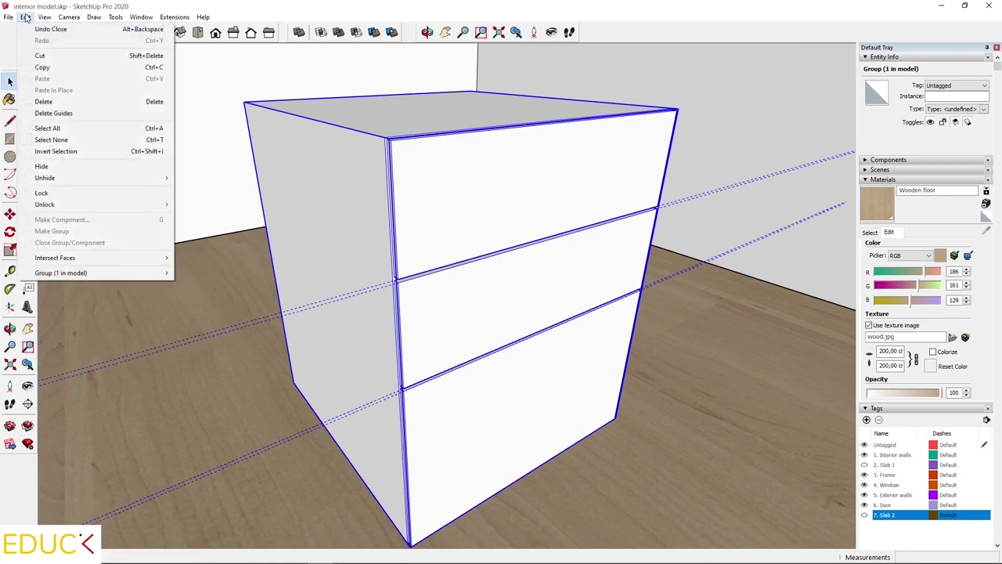
left_click(83, 114)
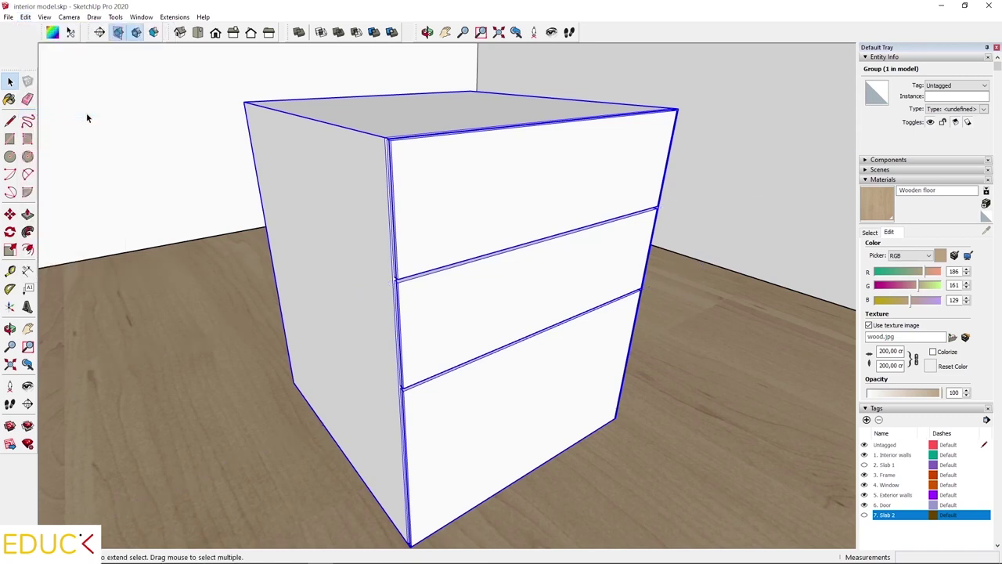